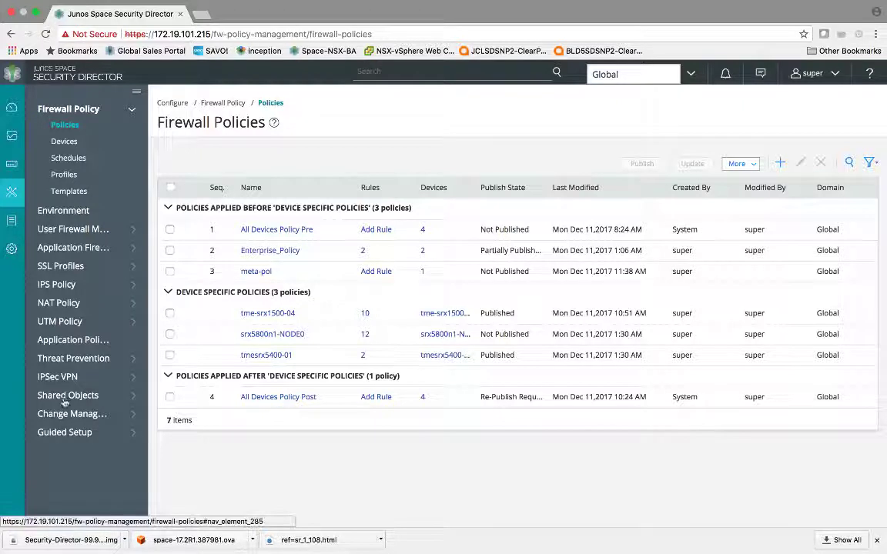
Open Shared Objects > Object Metadata to list the metadata keys, including PCI and STAGE
click(66, 397)
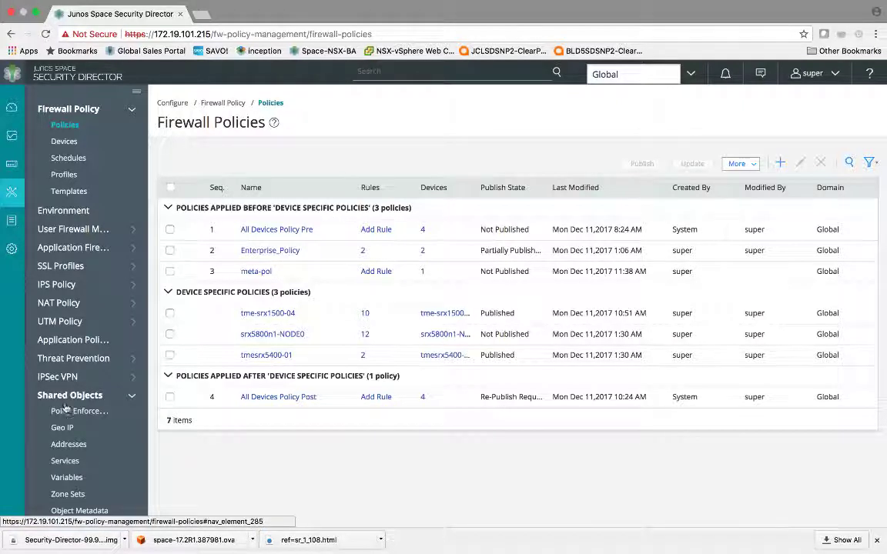
scroll(65, 412, down, 2)
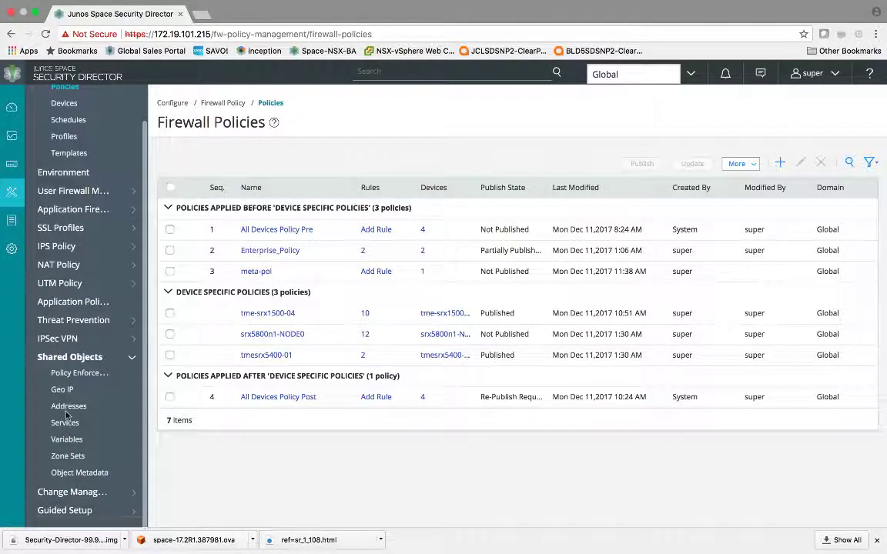
click(76, 474)
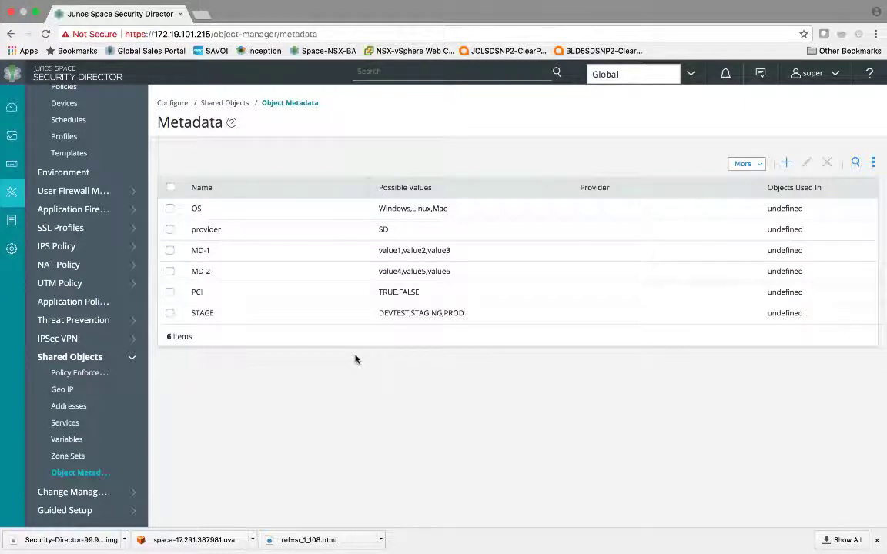
Review and re-save the PCI and STAGE metadata unchanged, then go to the Addresses list
click(237, 298)
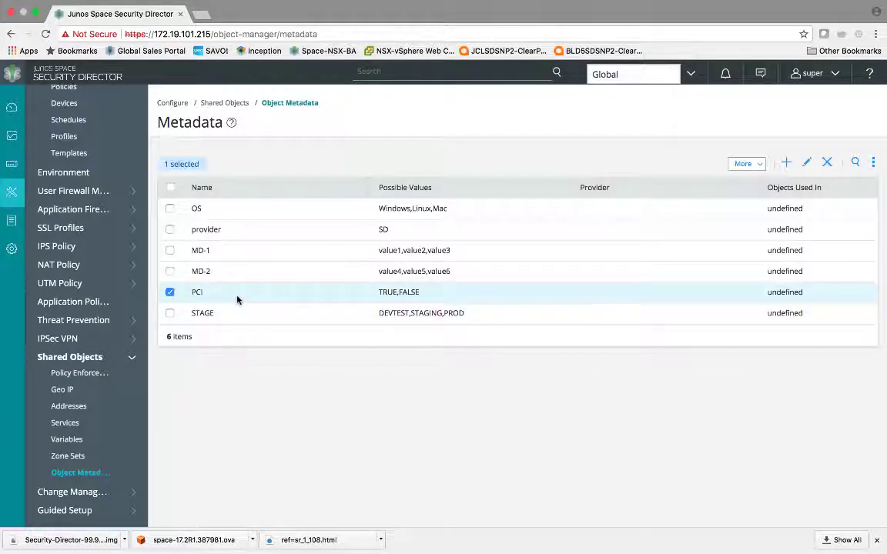
click(806, 163)
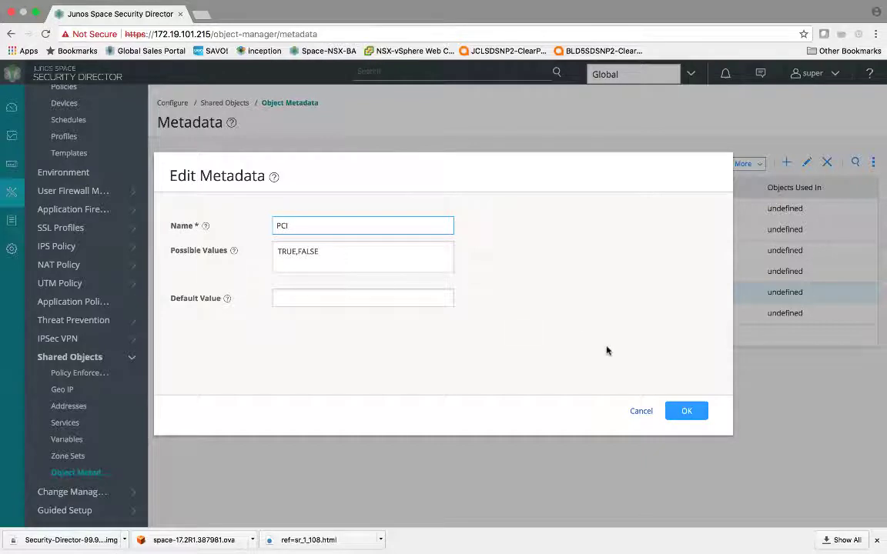
click(686, 410)
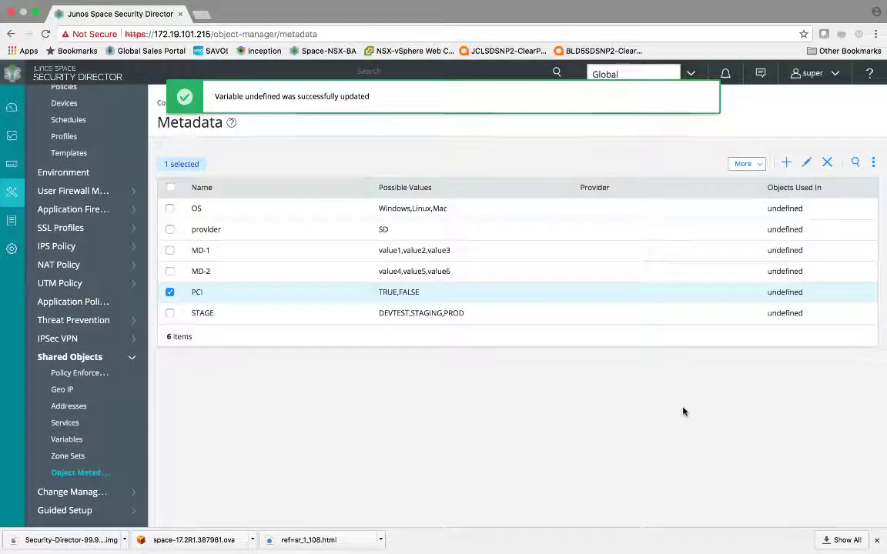
click(545, 317)
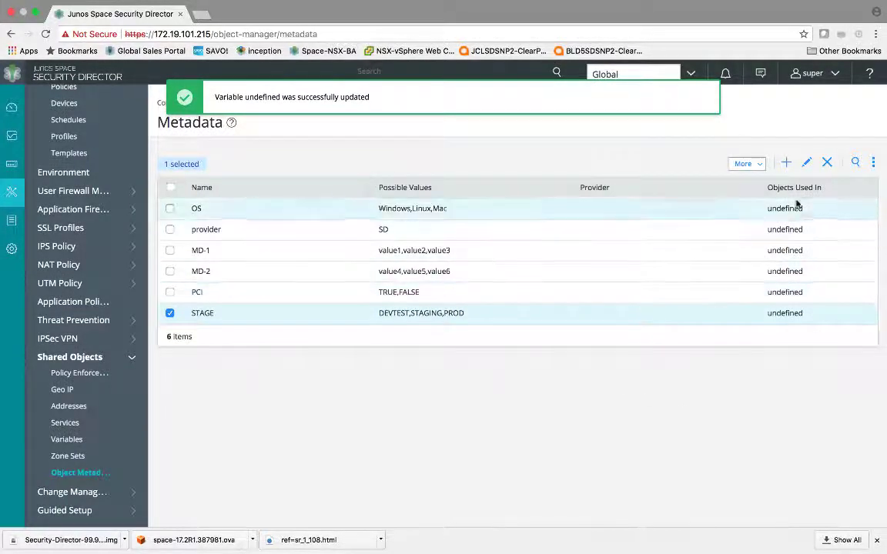
click(804, 165)
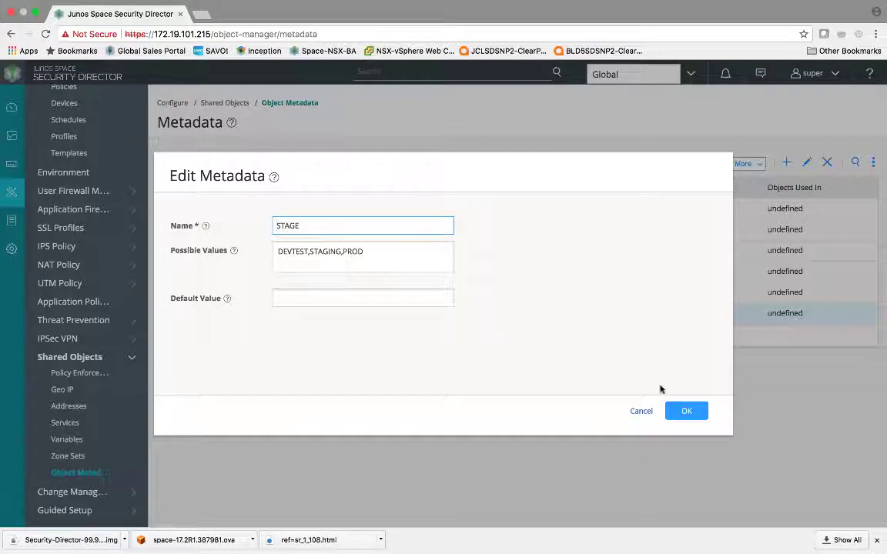
click(686, 414)
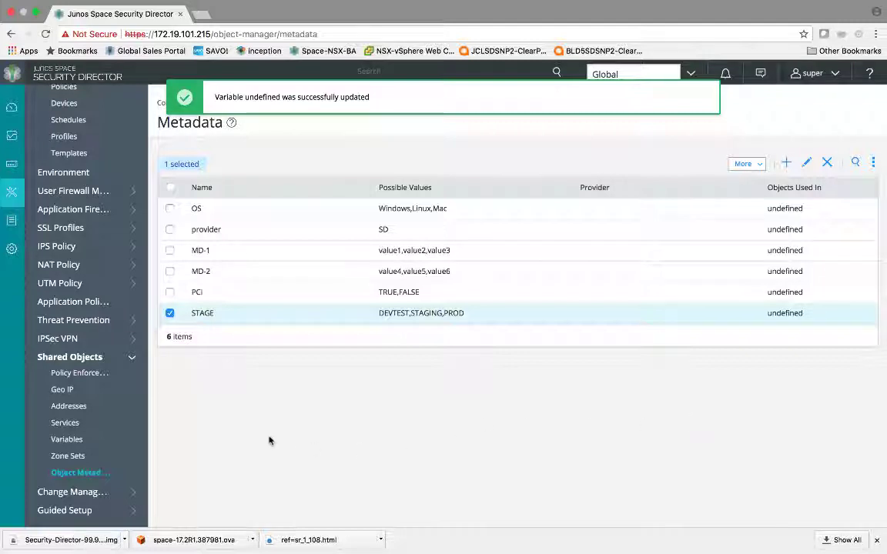
click(82, 407)
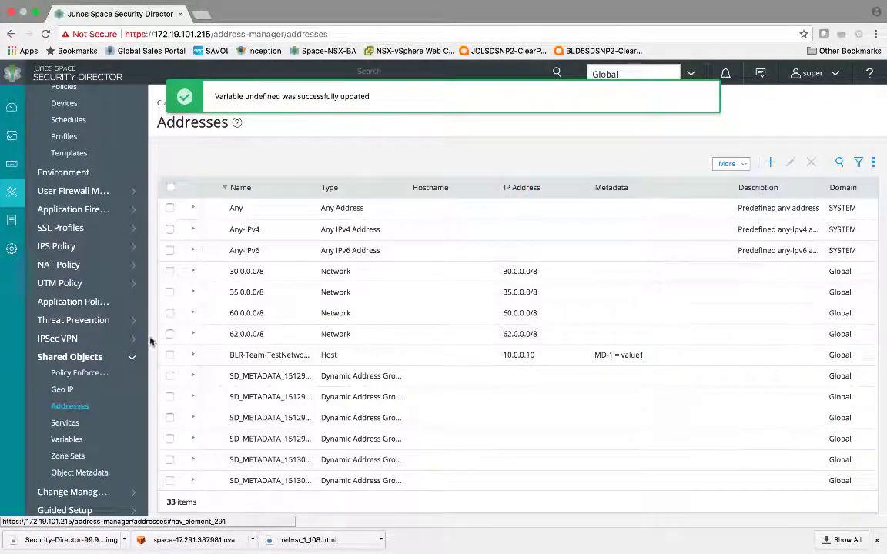
Sort the Addresses list by Name descending so Win_Prod and similar tagged hosts appear first
click(272, 187)
click(272, 188)
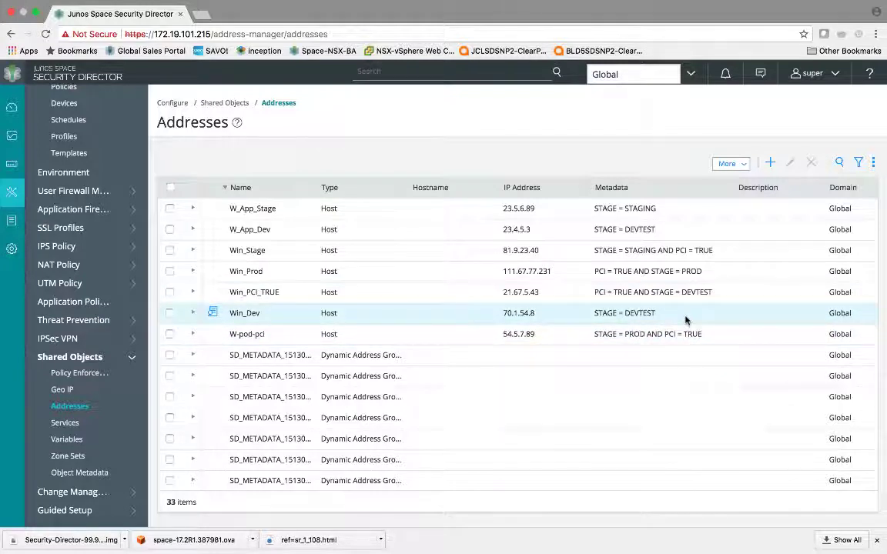
Start a new address named devtest-PCI tagged with metadata STAGE = DEVTEST
click(771, 165)
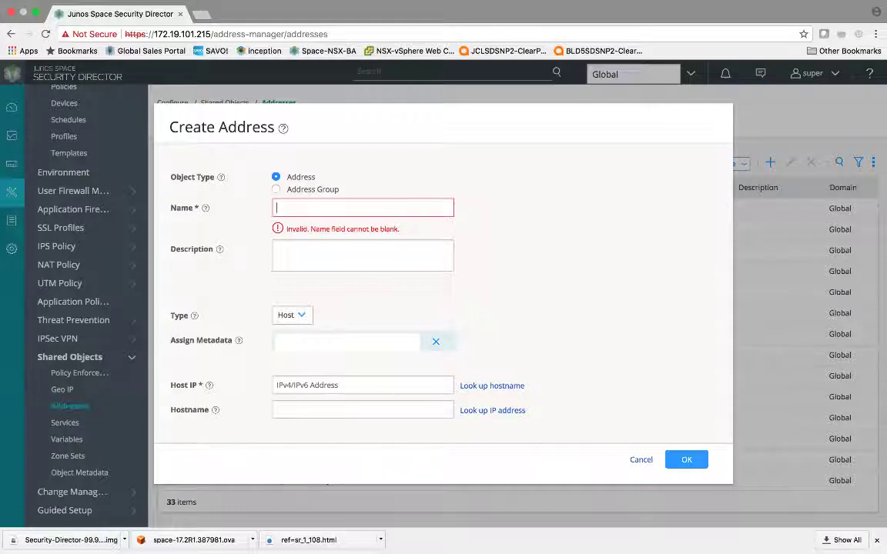
text(devtest)
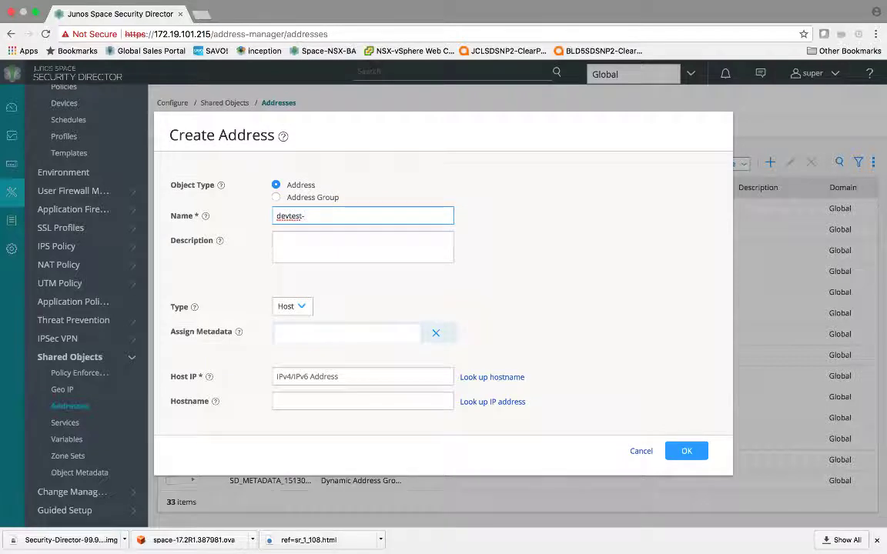
text(-)
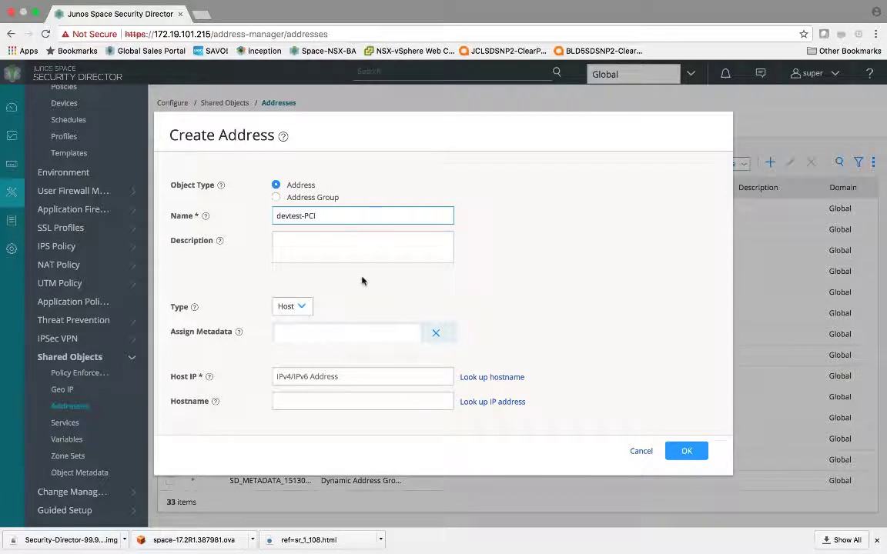
click(317, 333)
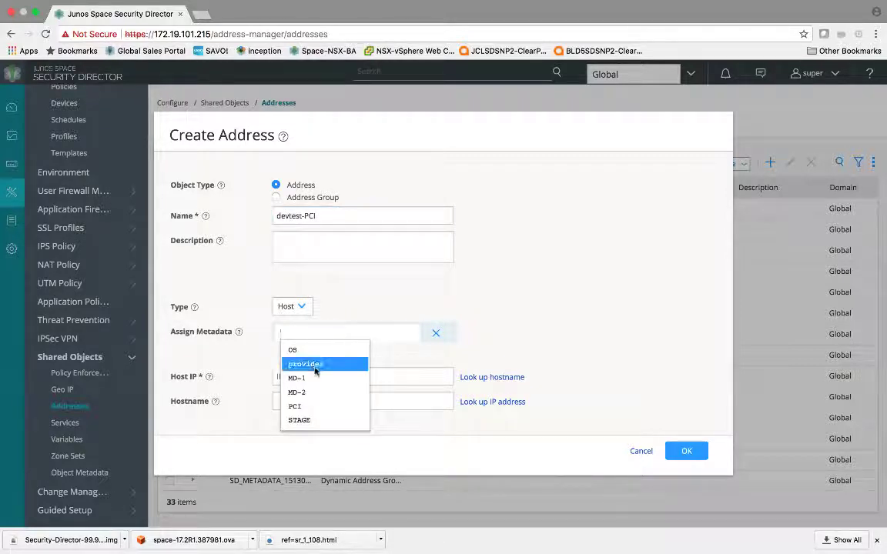
click(314, 420)
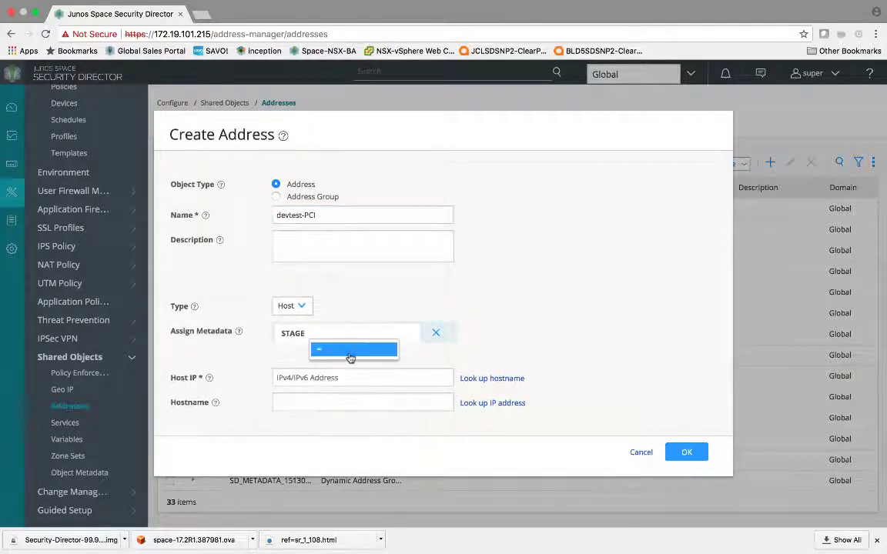
click(351, 358)
click(343, 349)
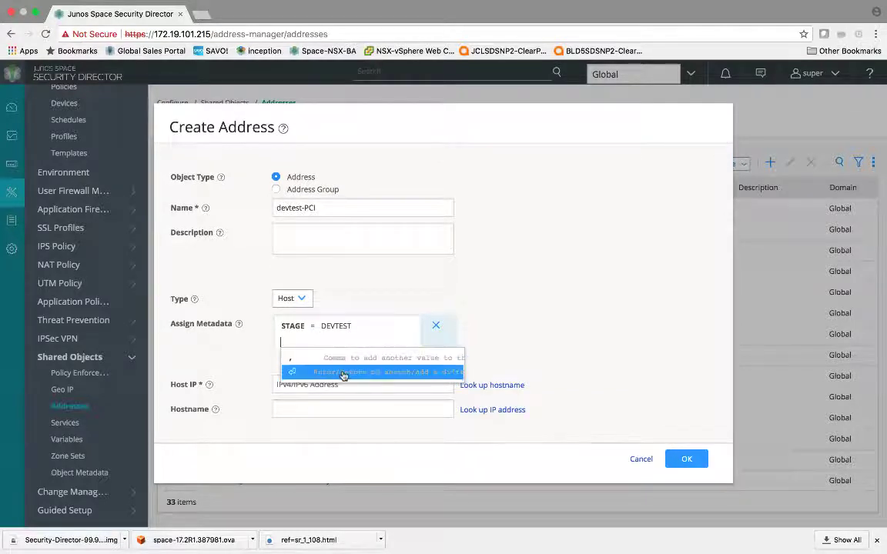
click(343, 374)
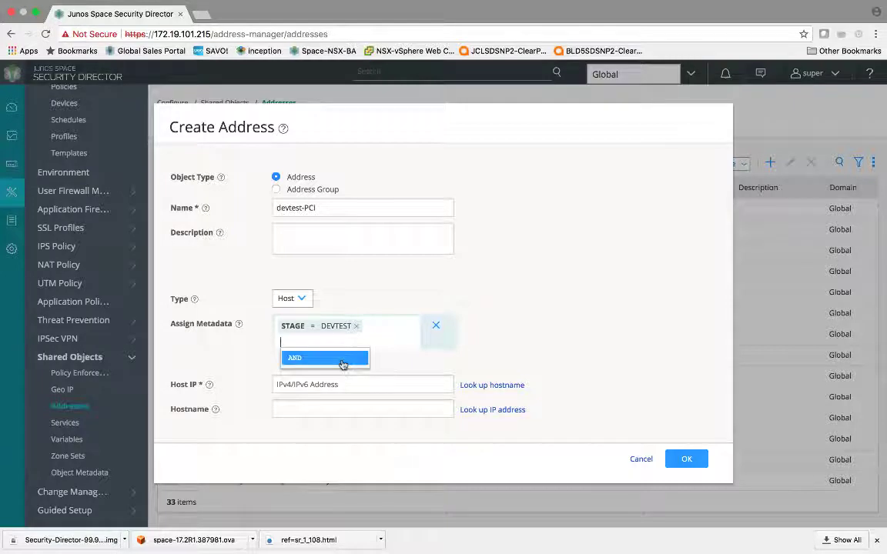
Add the AND PCI = TRUE tag, set host IP 56.5.4.34, and save the address
click(343, 358)
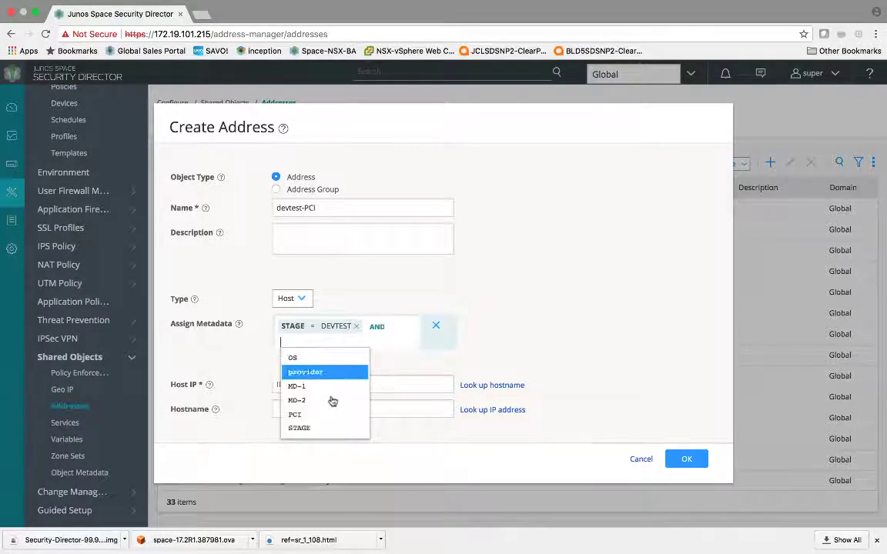
click(324, 423)
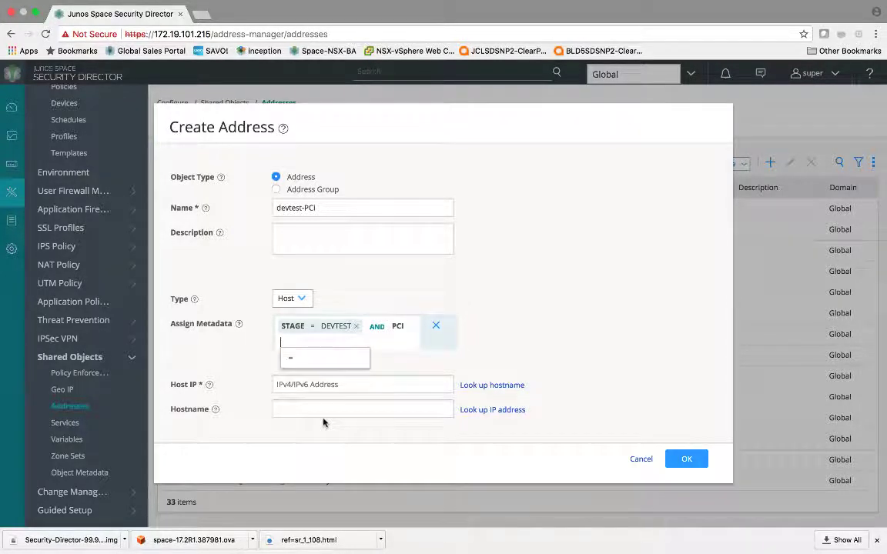
click(328, 359)
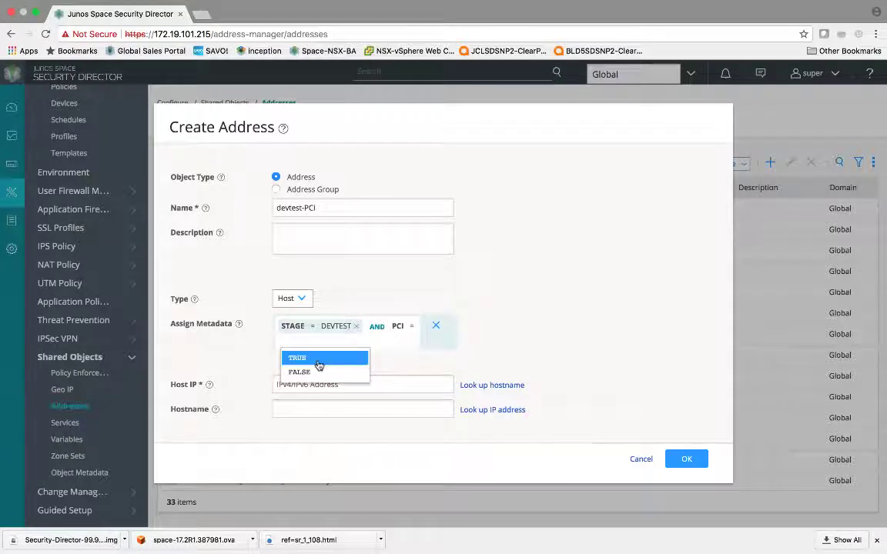
click(304, 358)
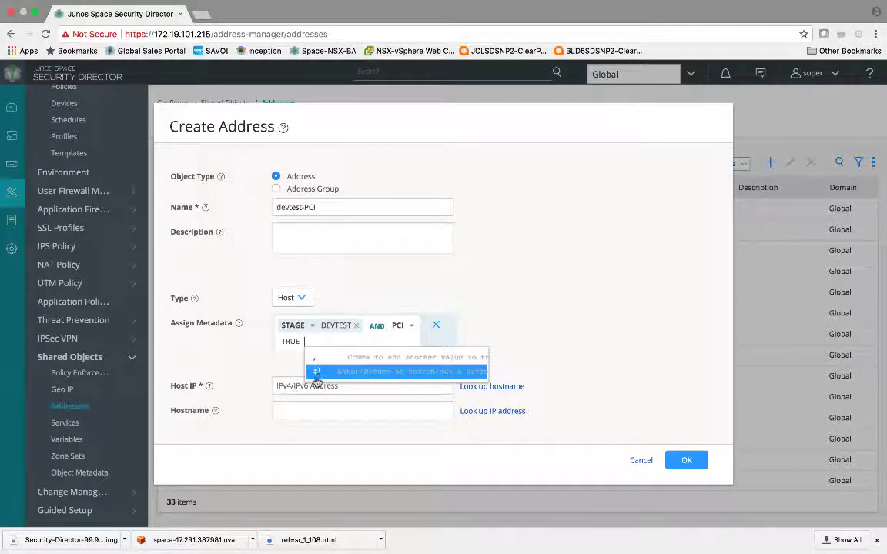
click(316, 373)
click(305, 385)
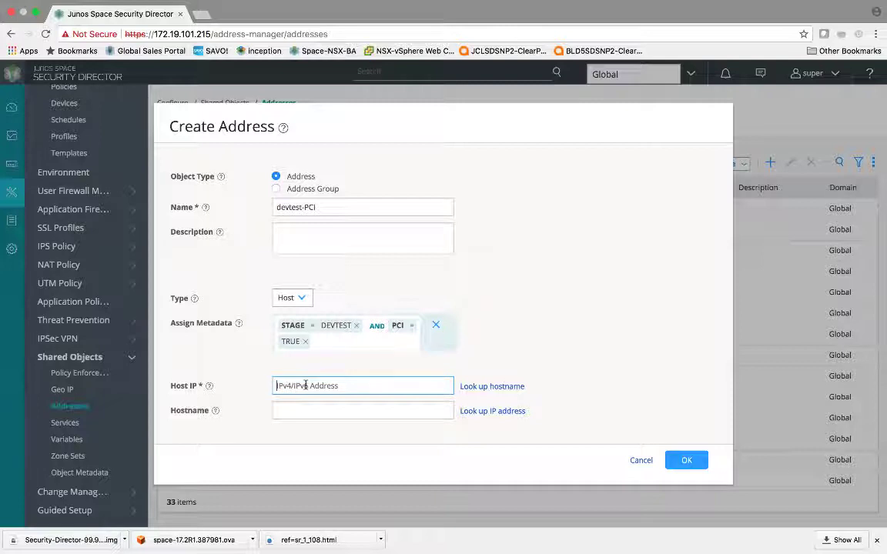
text(56.5)
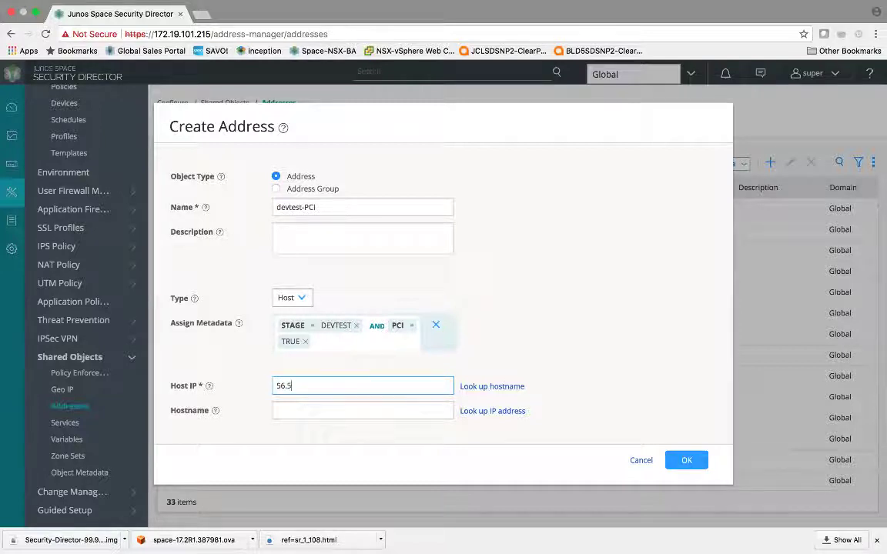
text(.4.34)
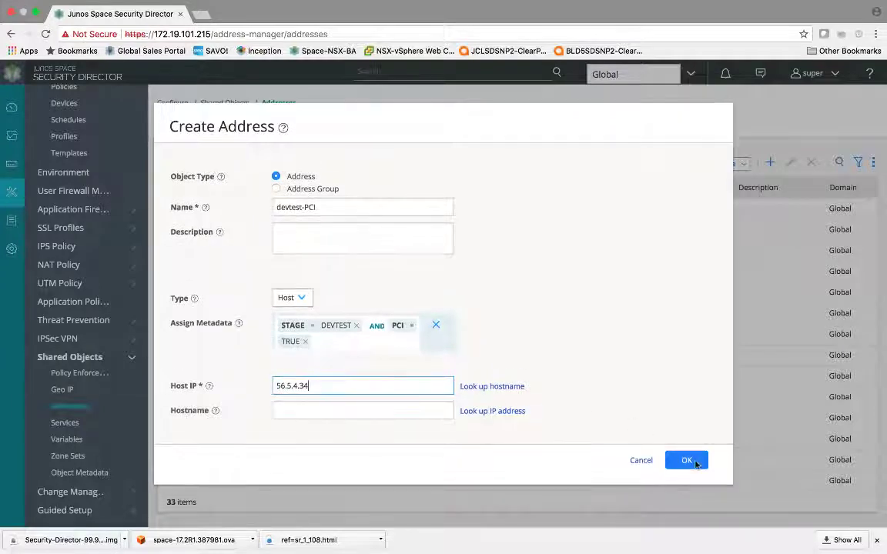
click(692, 462)
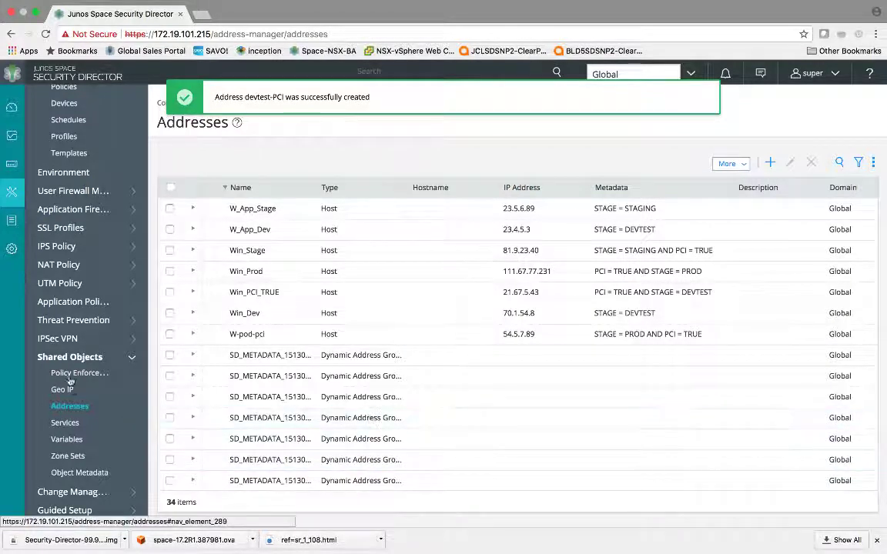
Go to the firewall policies list and add a new rule to the meta-pol policy
scroll(70, 287, up, 1)
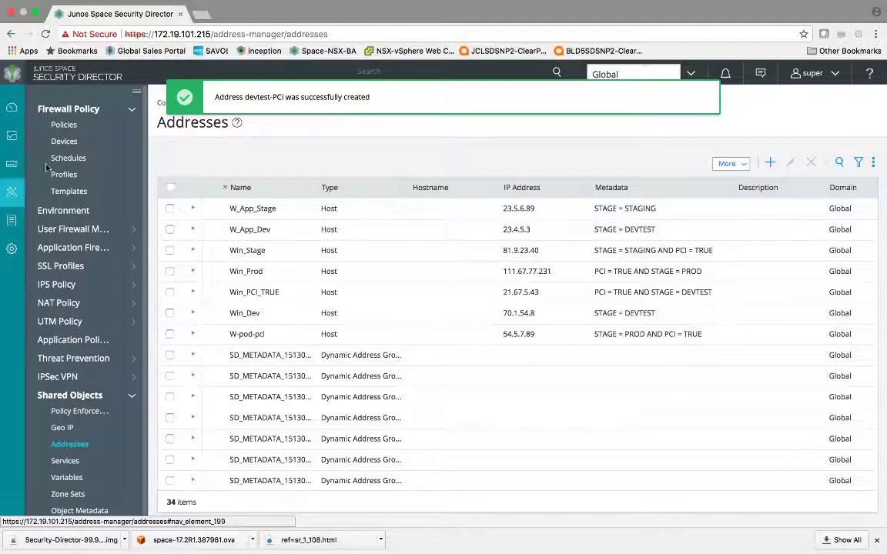
click(65, 125)
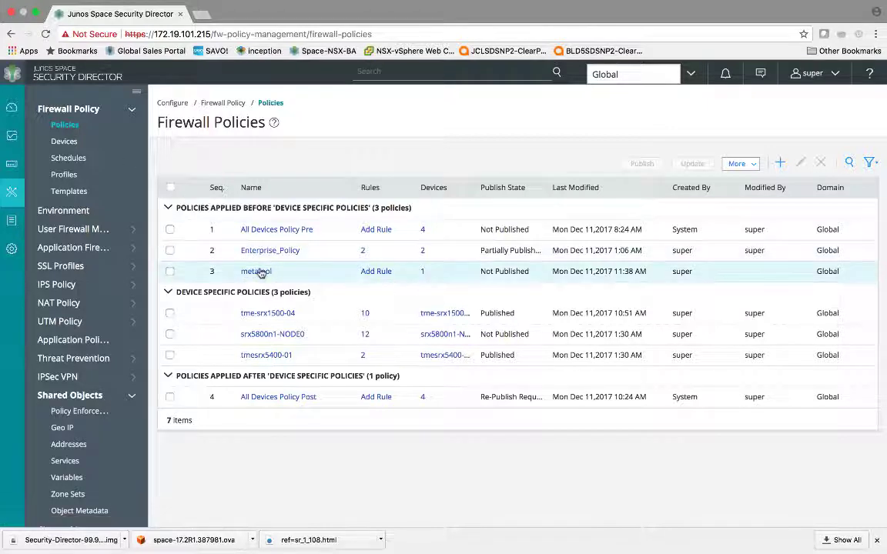
click(387, 272)
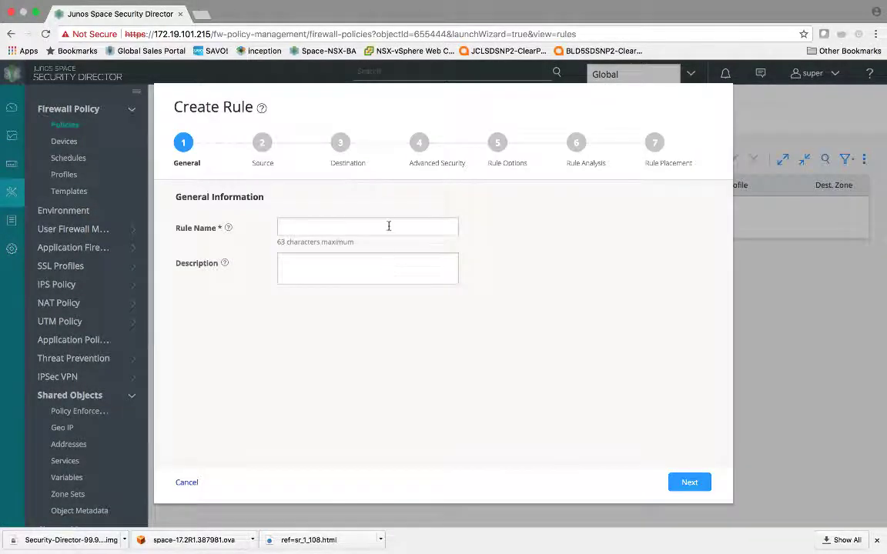
Name the rule devtest_to_prod_pci and set its source zone to Untrust
click(388, 225)
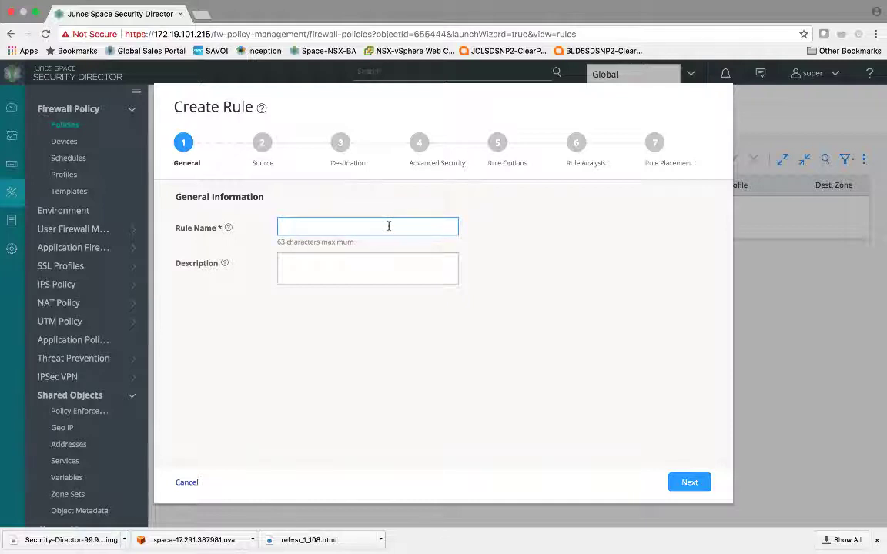
text(dev)
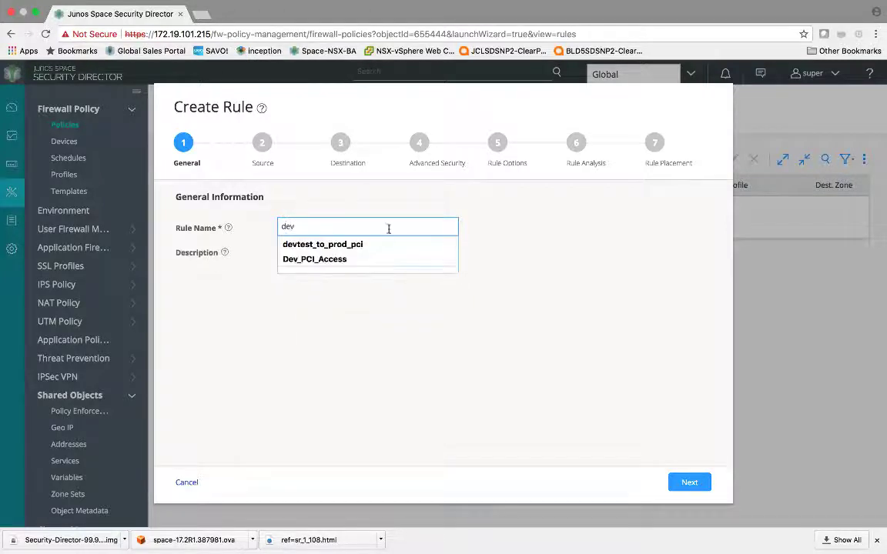
click(384, 245)
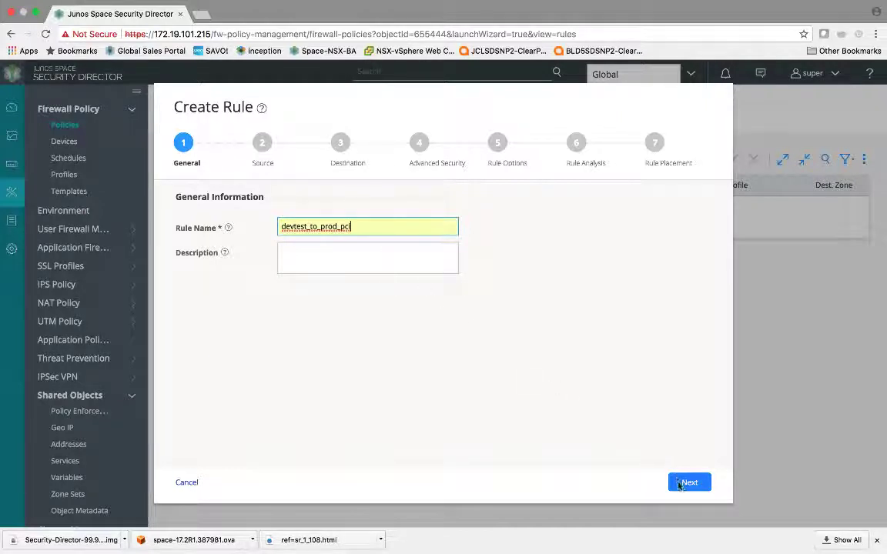
key(Return)
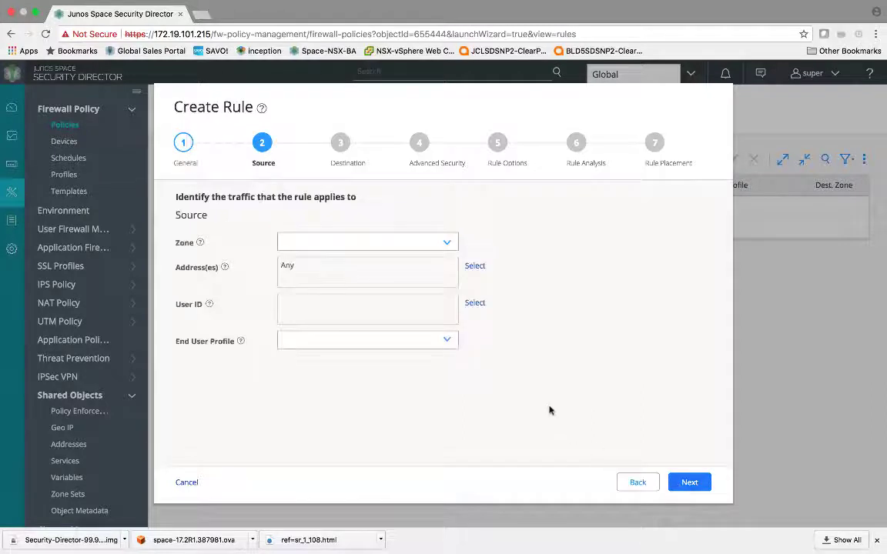
click(450, 243)
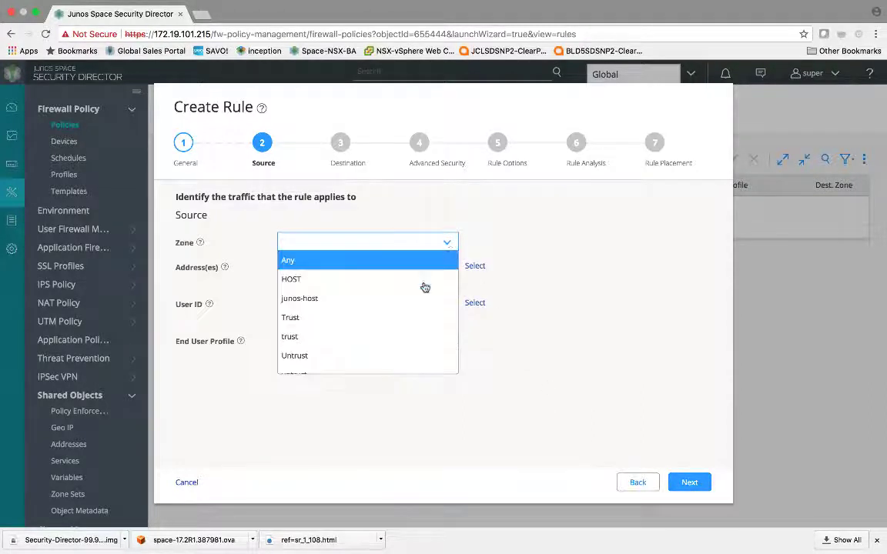
click(402, 355)
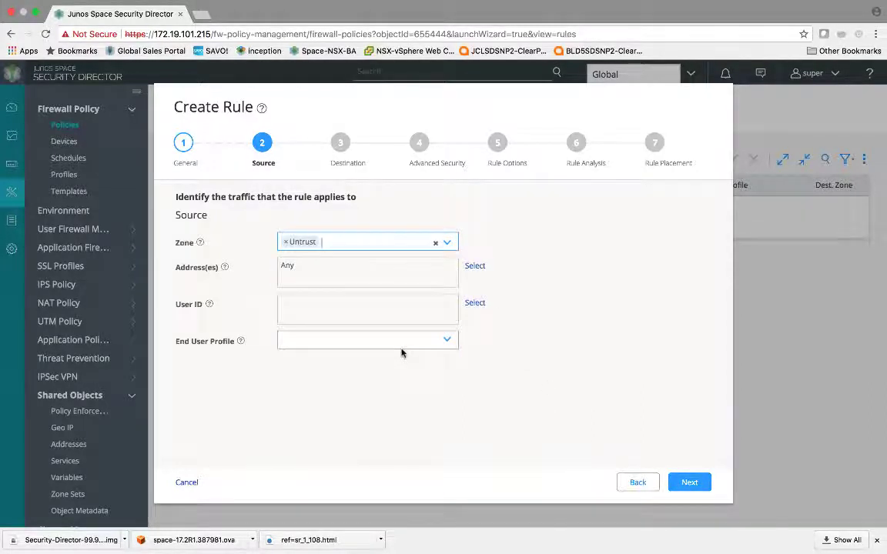
Select source addresses by the metadata filter STAGE = DEVTEST
click(473, 267)
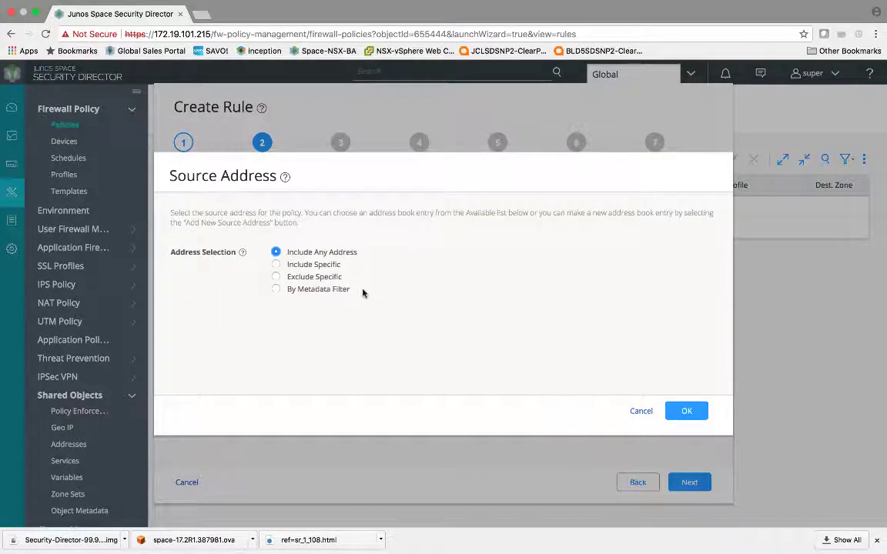
click(345, 292)
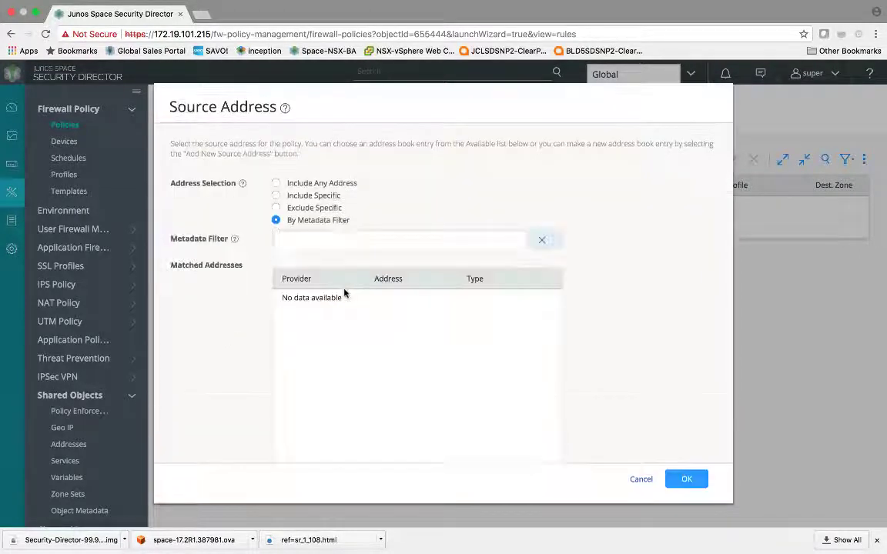
click(354, 243)
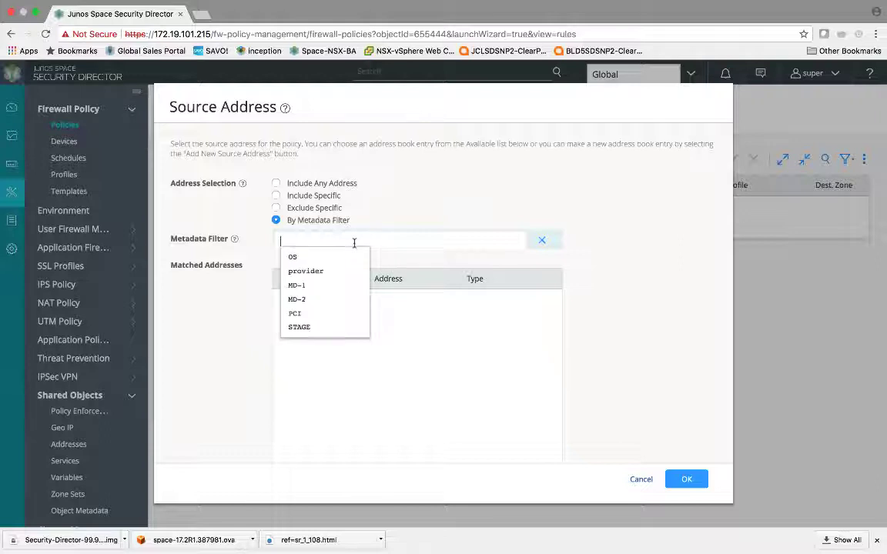
click(340, 329)
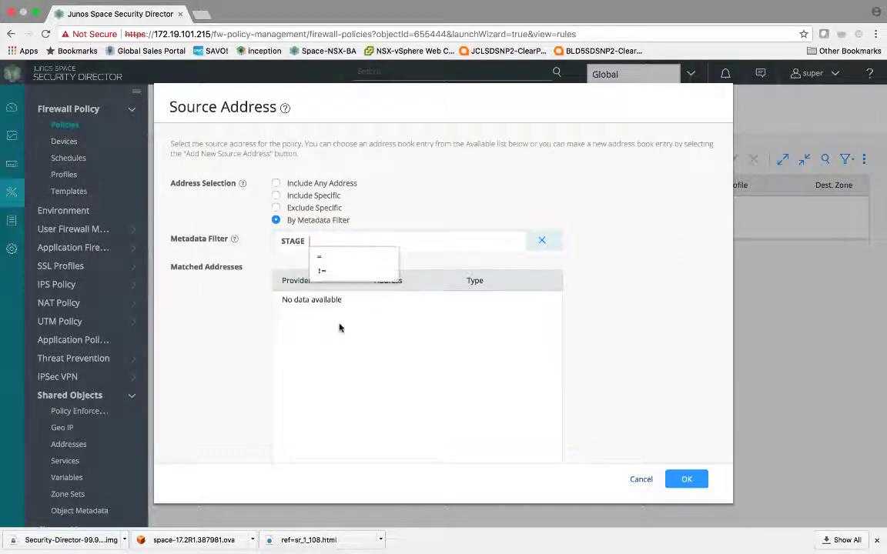
click(347, 259)
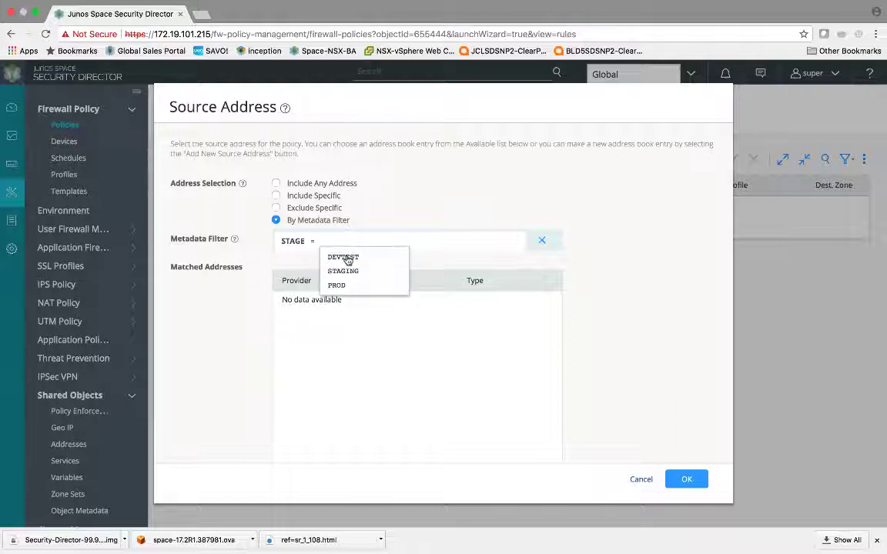
click(347, 258)
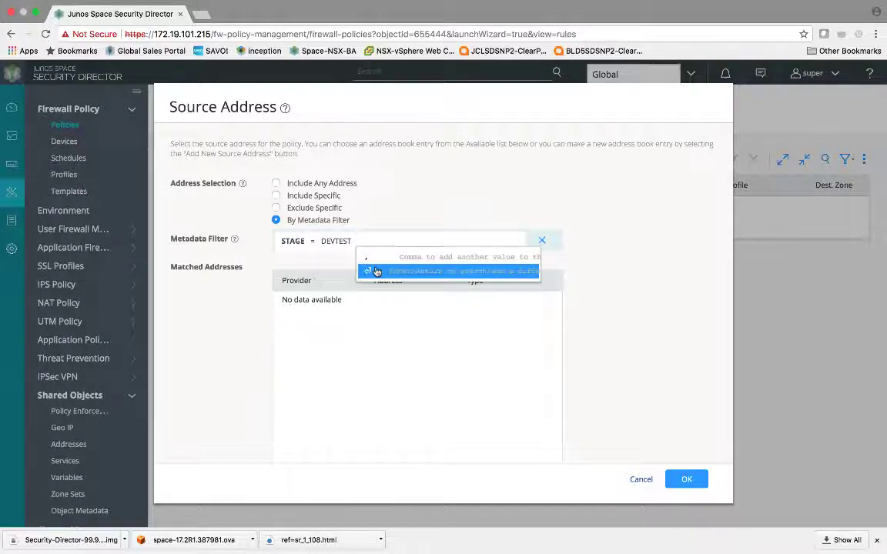
click(376, 272)
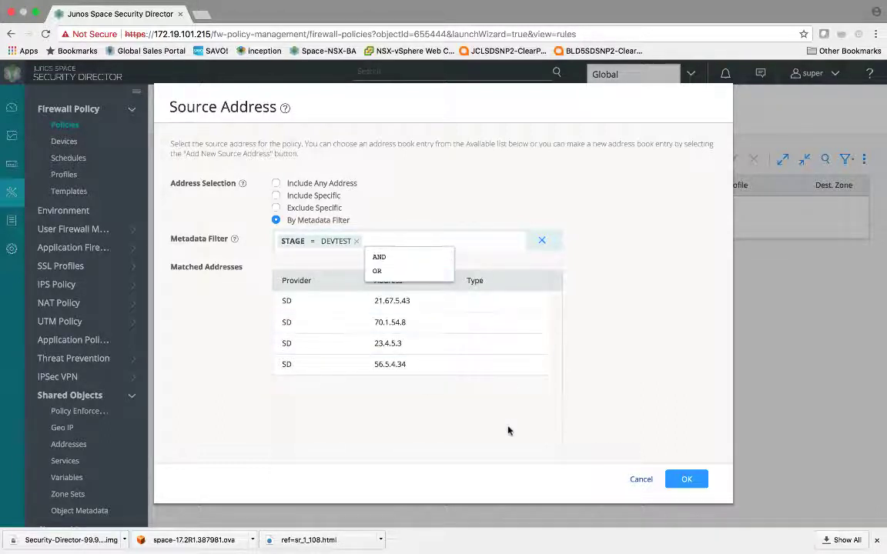
click(595, 314)
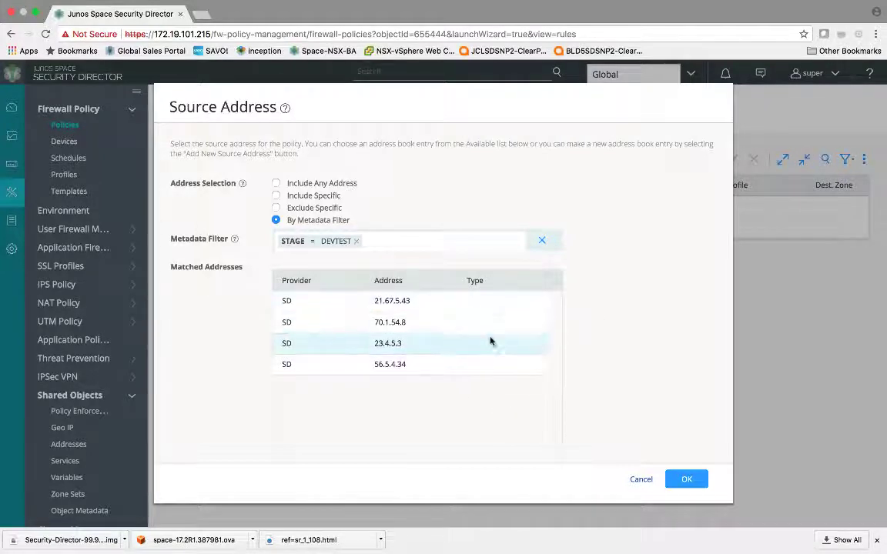
click(684, 478)
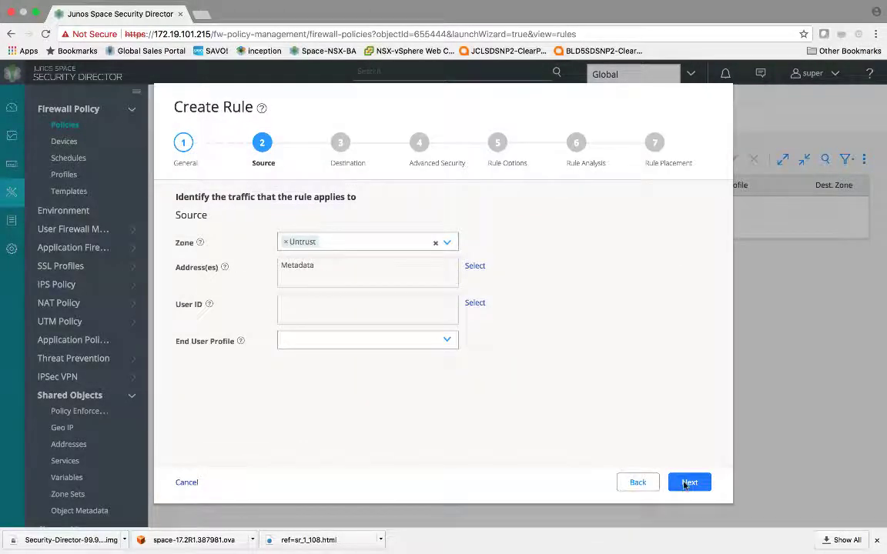
Set the destination zone to Trust and begin choosing destination addresses by metadata filter
click(687, 482)
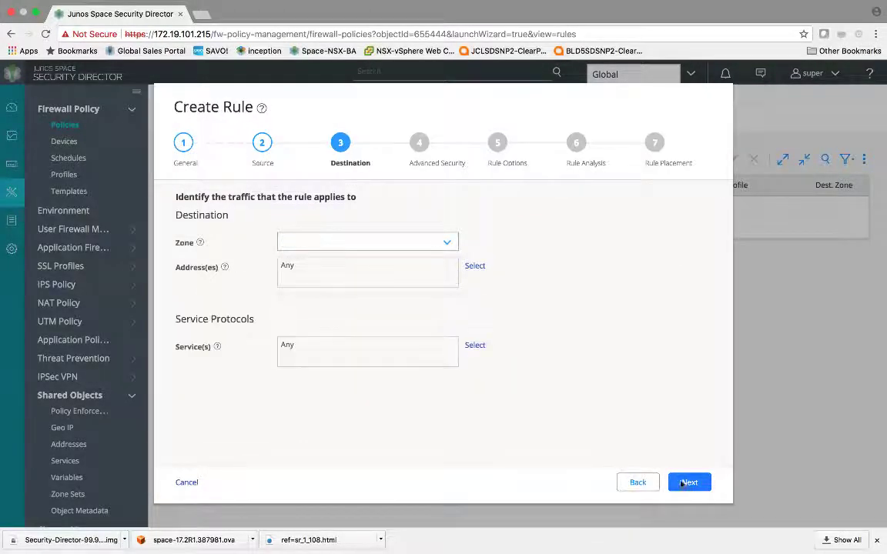
click(447, 243)
click(422, 317)
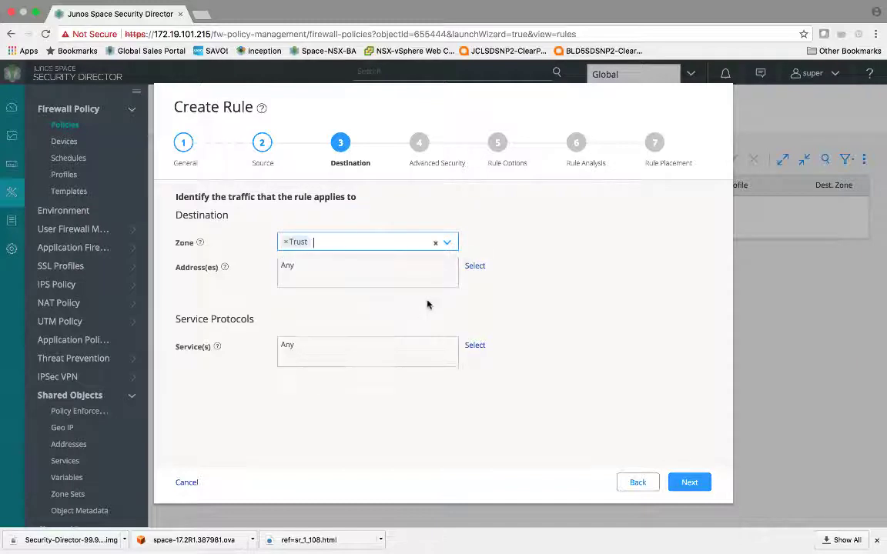
click(476, 267)
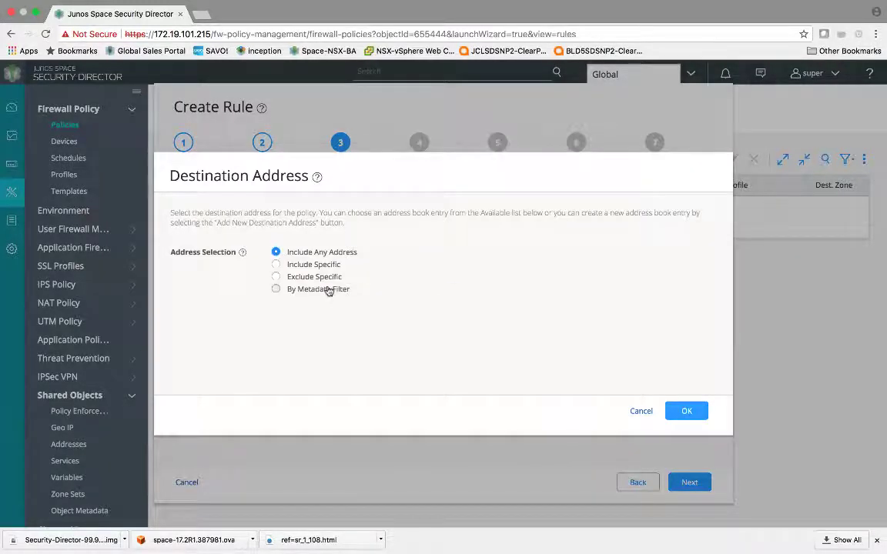
click(327, 289)
click(338, 239)
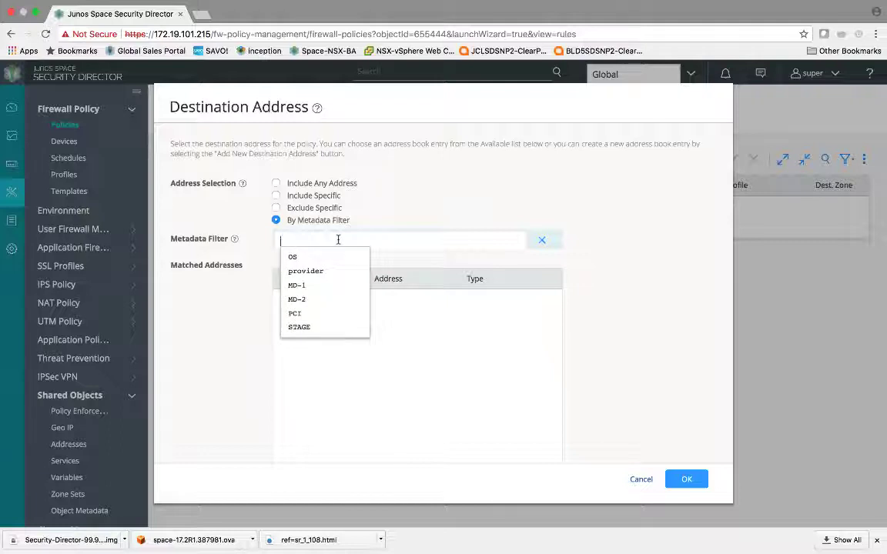
Build the destination filter STAGE = PROD AND PCI = TRUE and confirm it
click(327, 326)
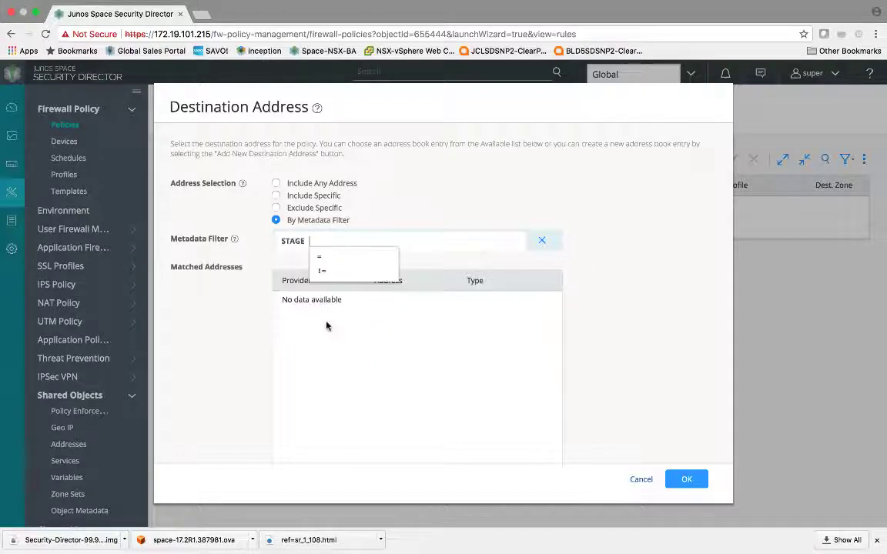
click(325, 258)
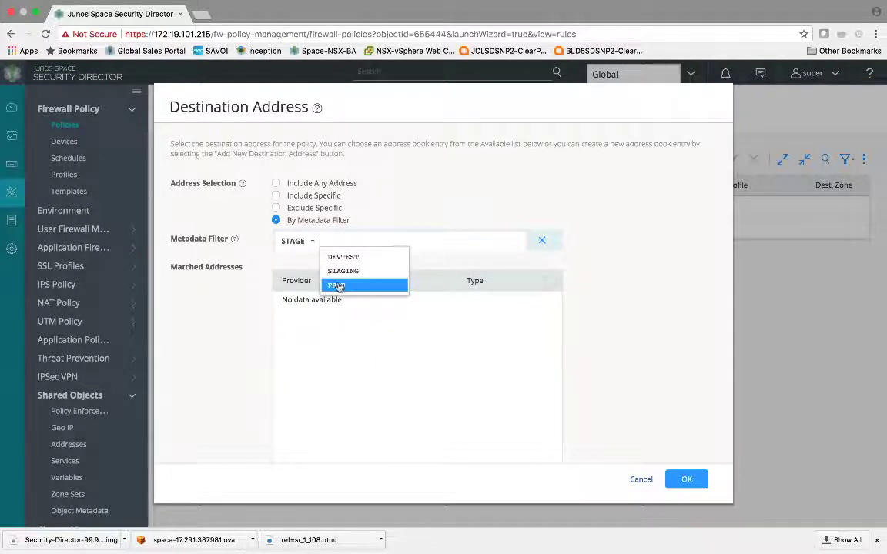
click(346, 285)
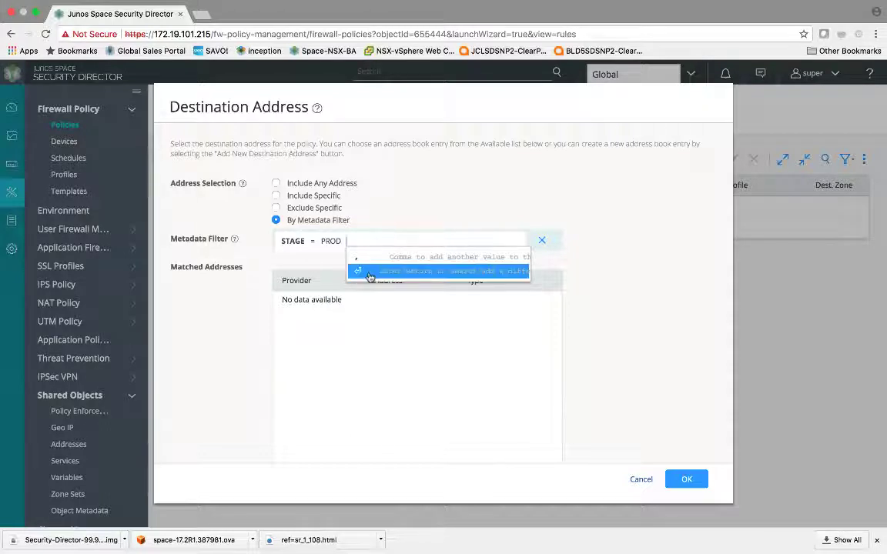
click(369, 275)
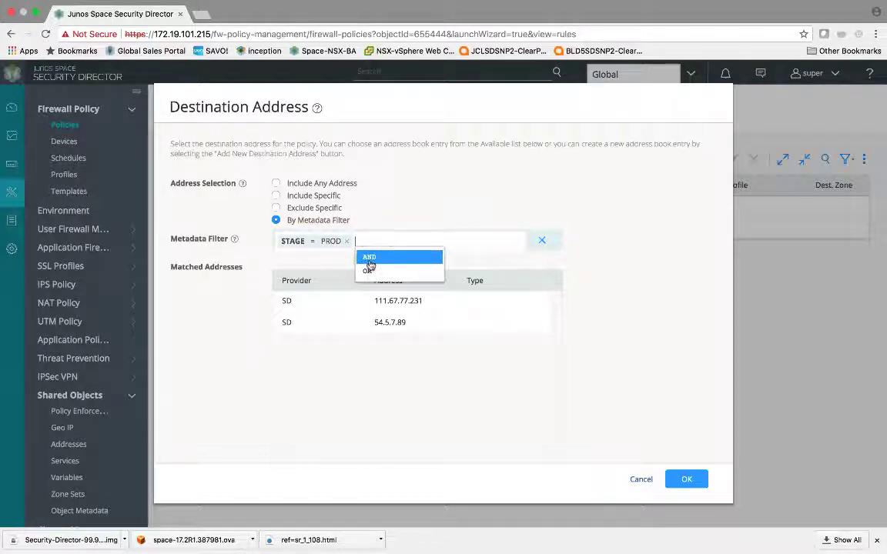
click(370, 262)
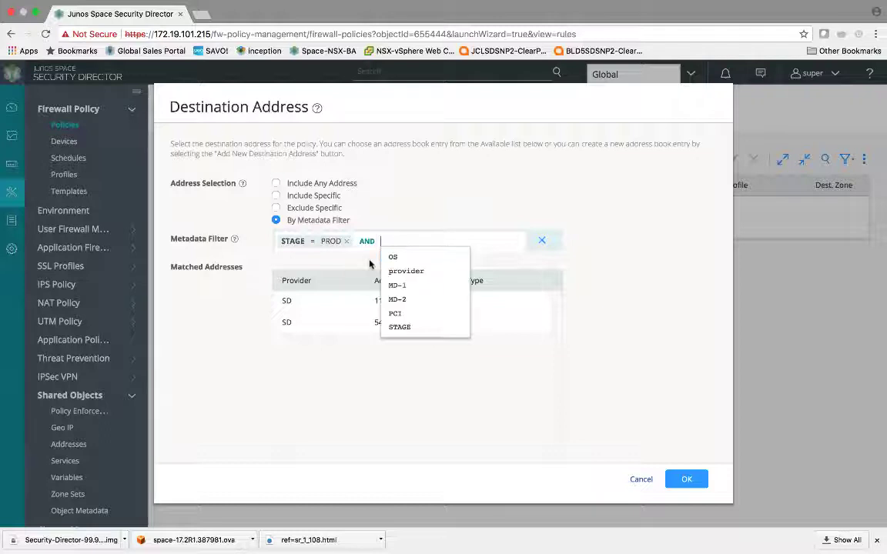
click(418, 314)
click(416, 257)
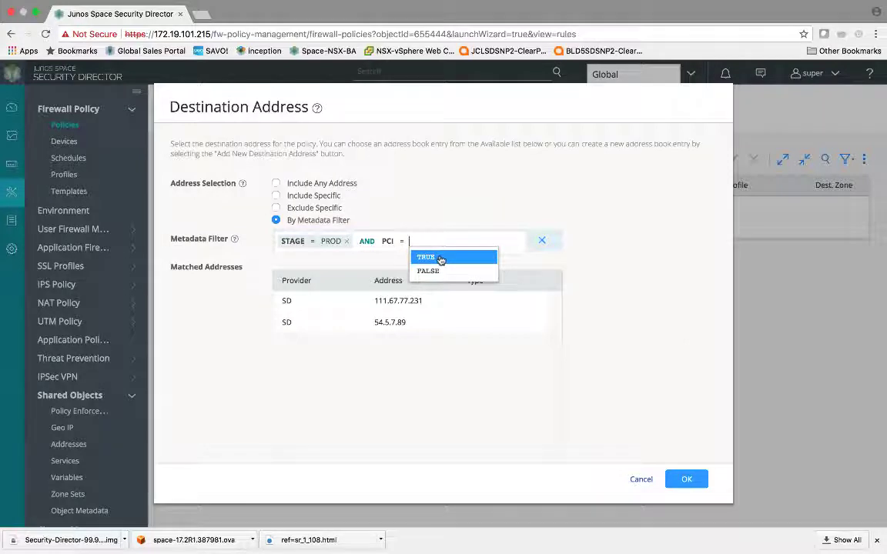
click(441, 260)
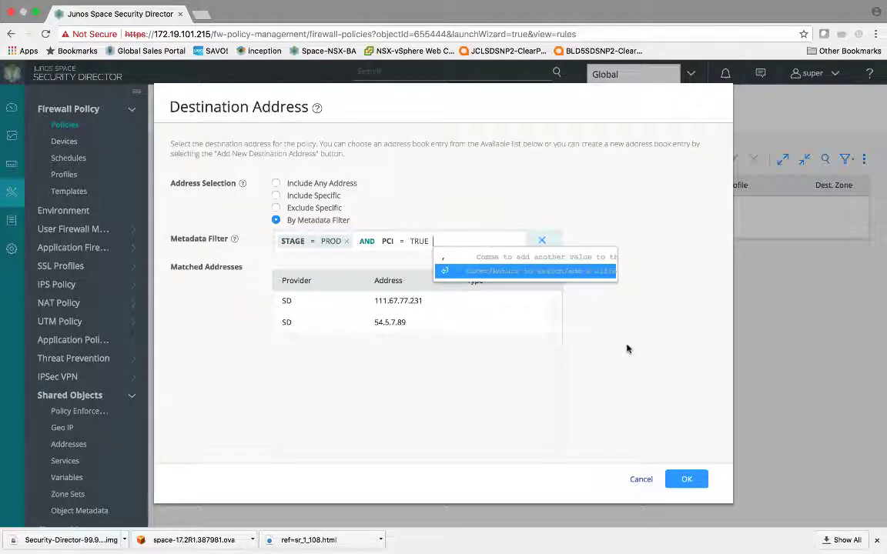
click(689, 479)
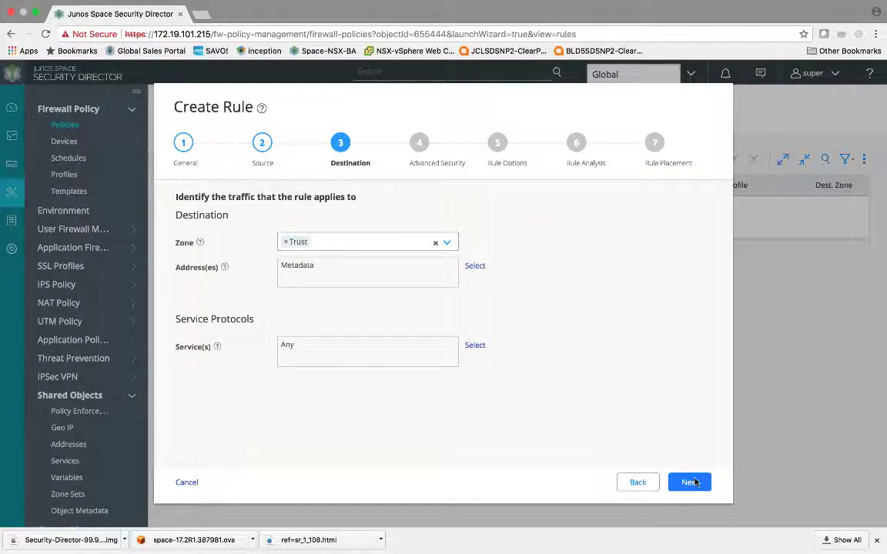
Skip the remaining wizard steps and finish, adding the Untrust-to-Trust deny rule devtest_to_prod_pci
click(693, 482)
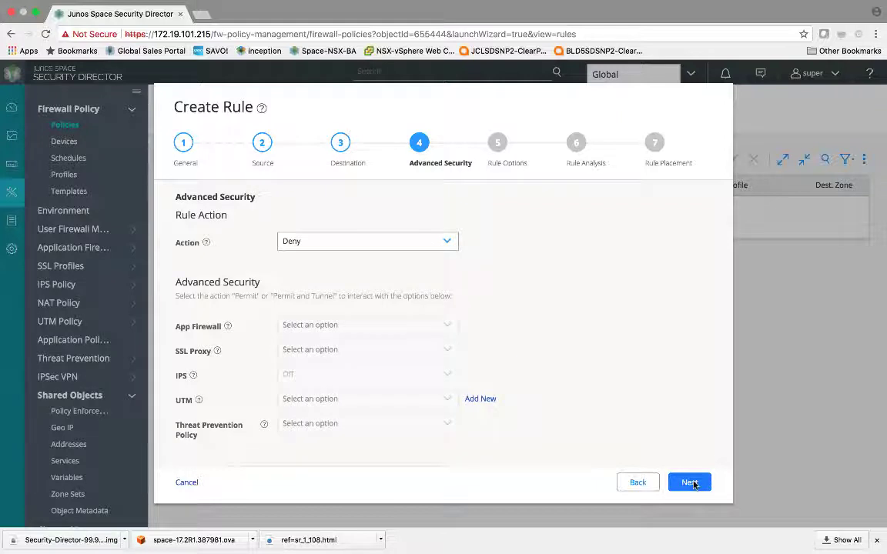
click(693, 482)
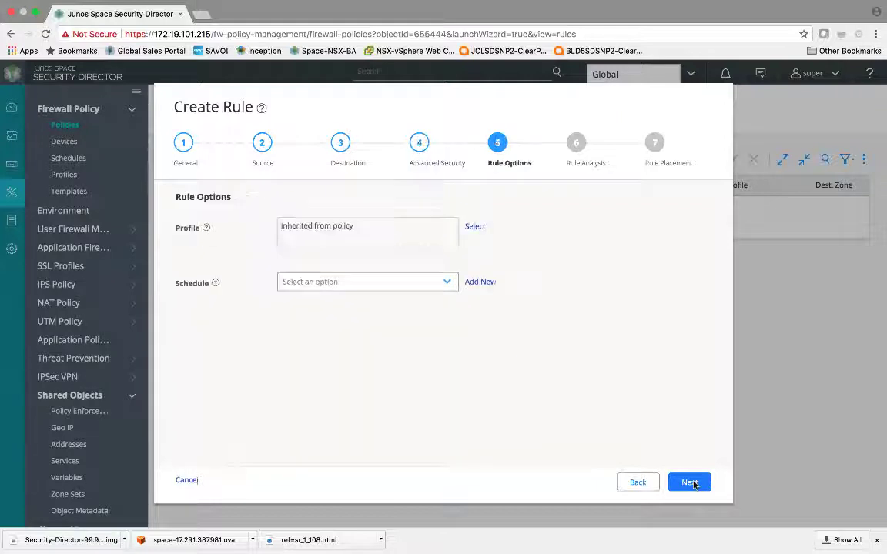
click(694, 482)
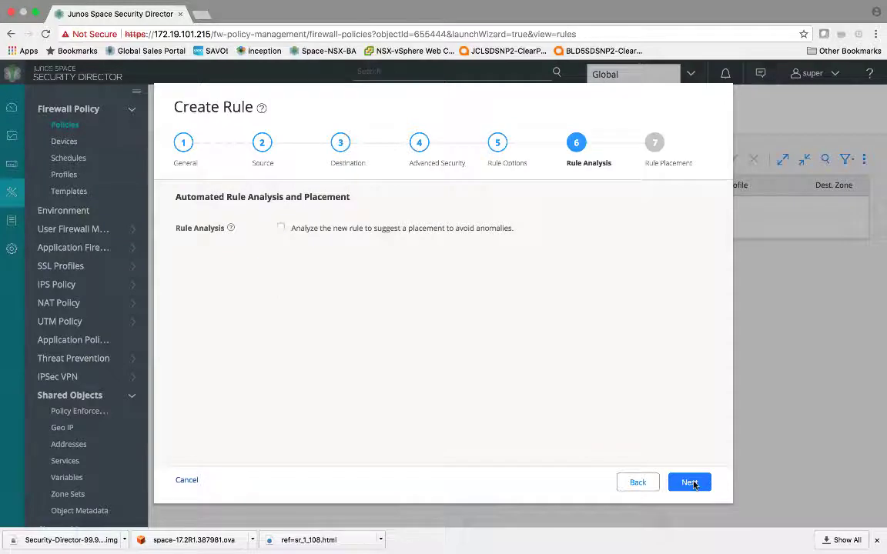
click(694, 483)
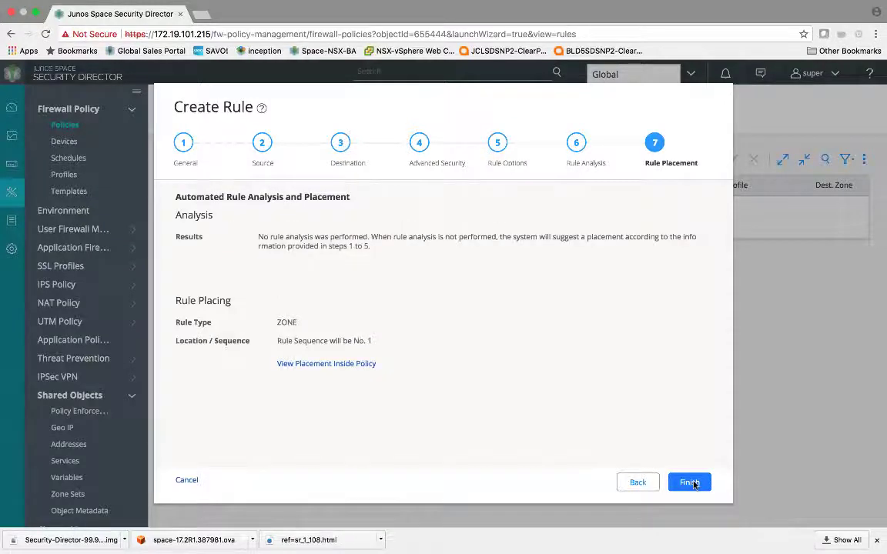
click(690, 482)
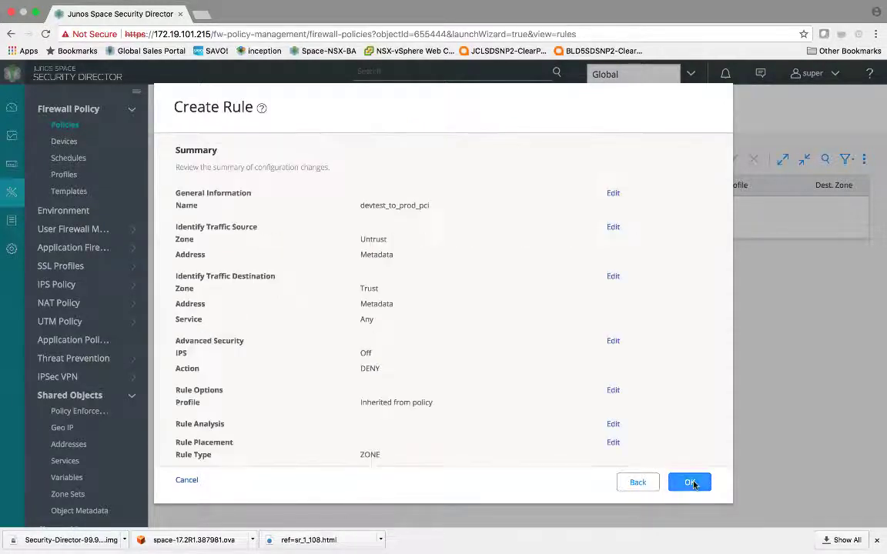
click(690, 482)
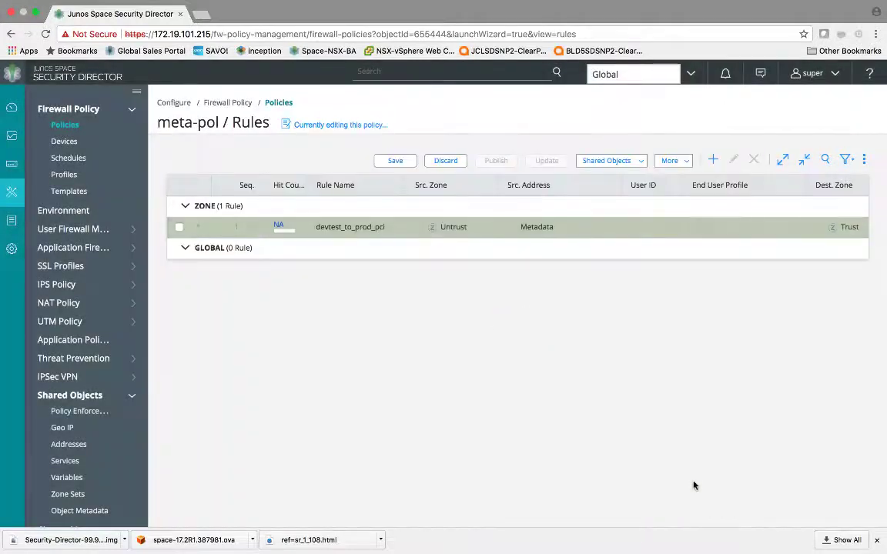
Save the meta-pol policy and open its Publish Firewall Policy dialog for the SRX5400
scroll(356, 237, right, 3)
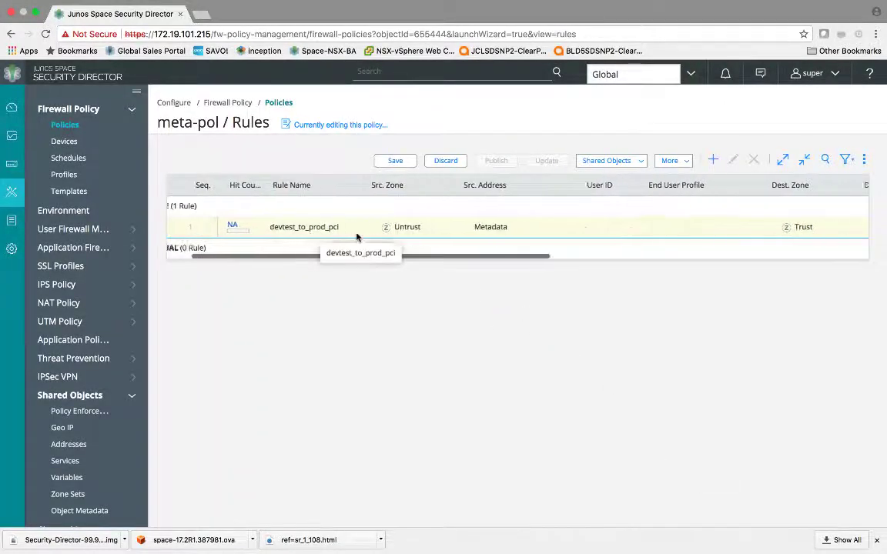
click(395, 160)
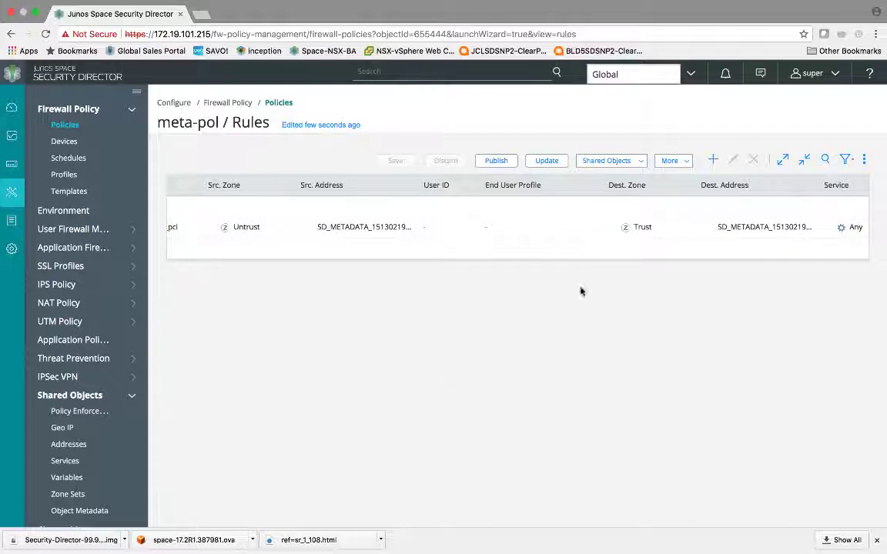
click(496, 160)
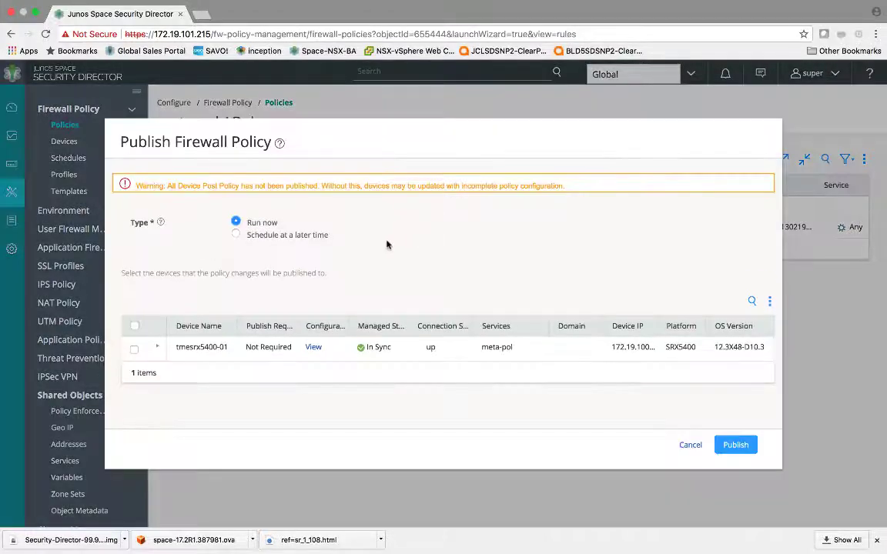
click(313, 348)
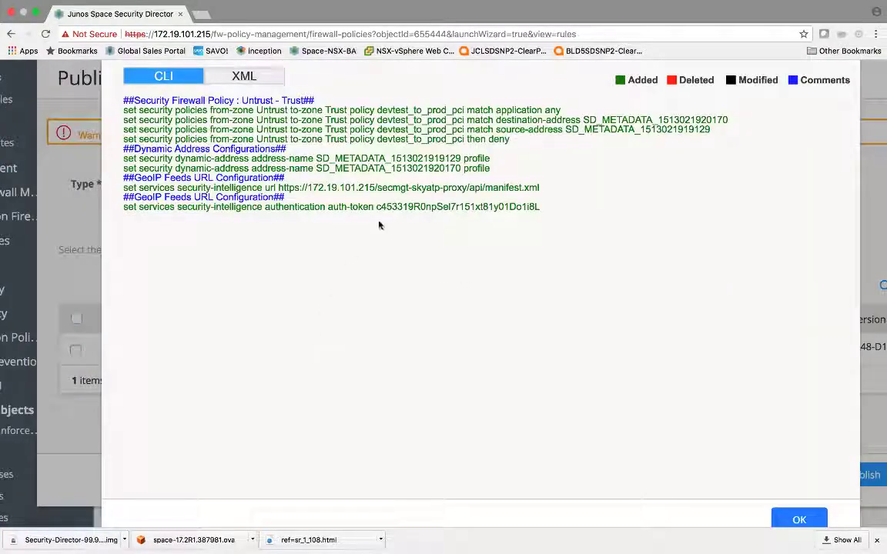
drag(541, 188, 289, 182)
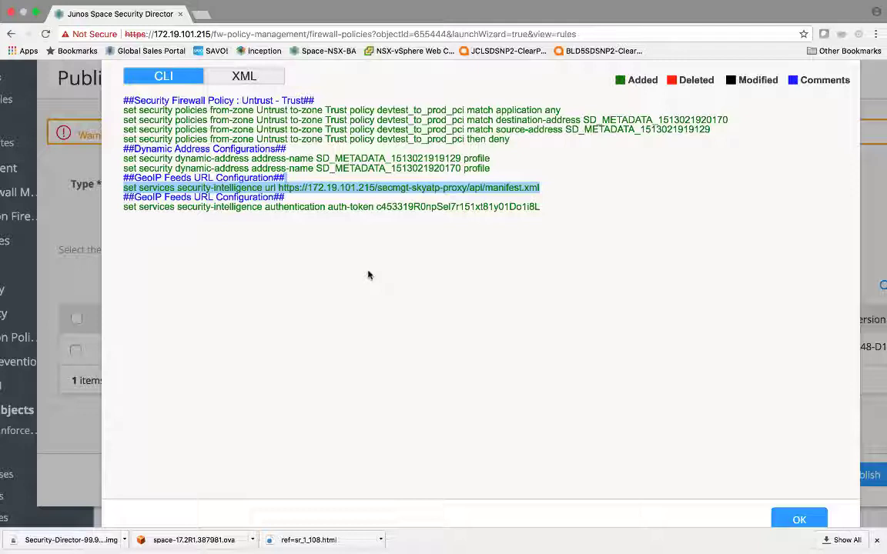
triple_click(409, 163)
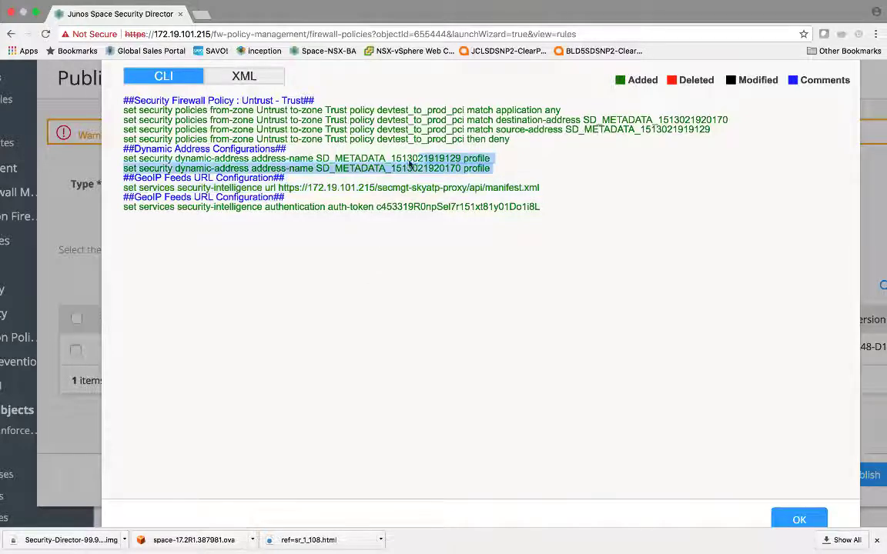
drag(409, 163, 319, 146)
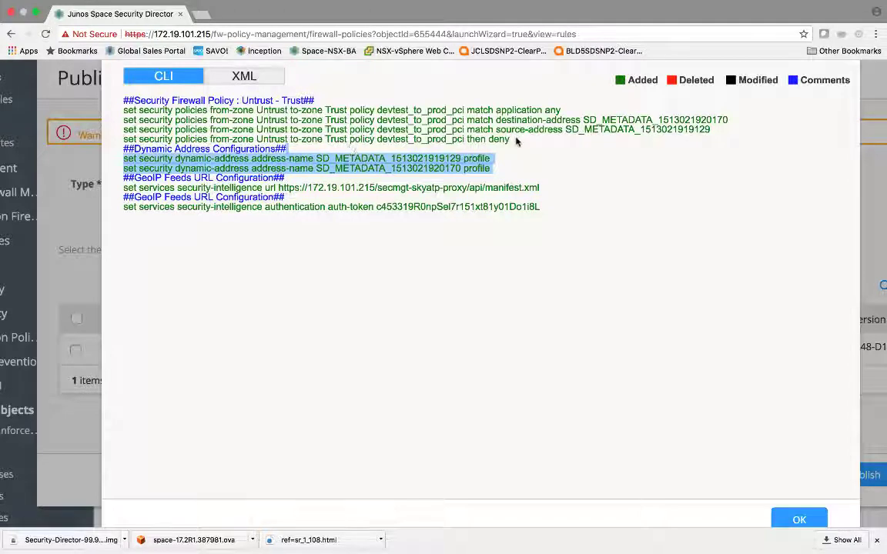
drag(515, 141, 211, 120)
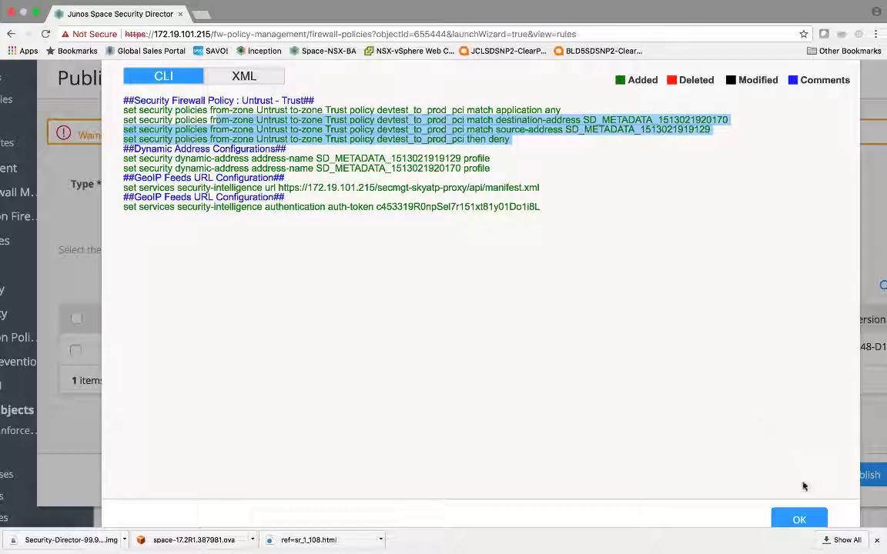
click(796, 519)
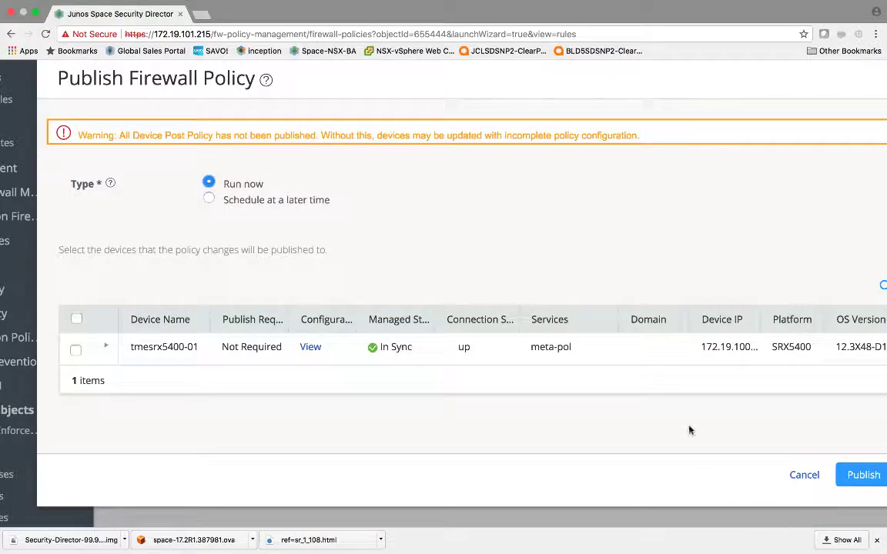
Publish meta-pol to the tmesrx5400-01 device, starting snapshot job 393287
scroll(683, 410, down, 3)
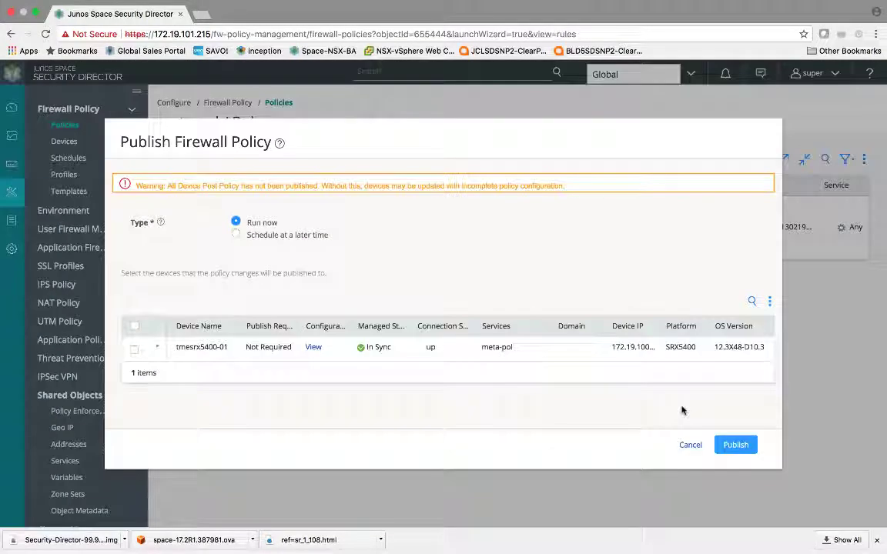
click(725, 450)
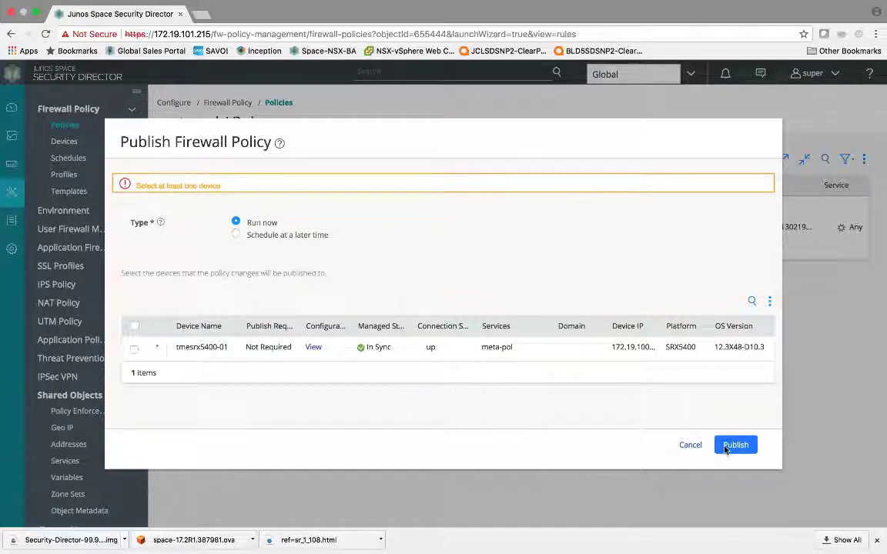
click(134, 349)
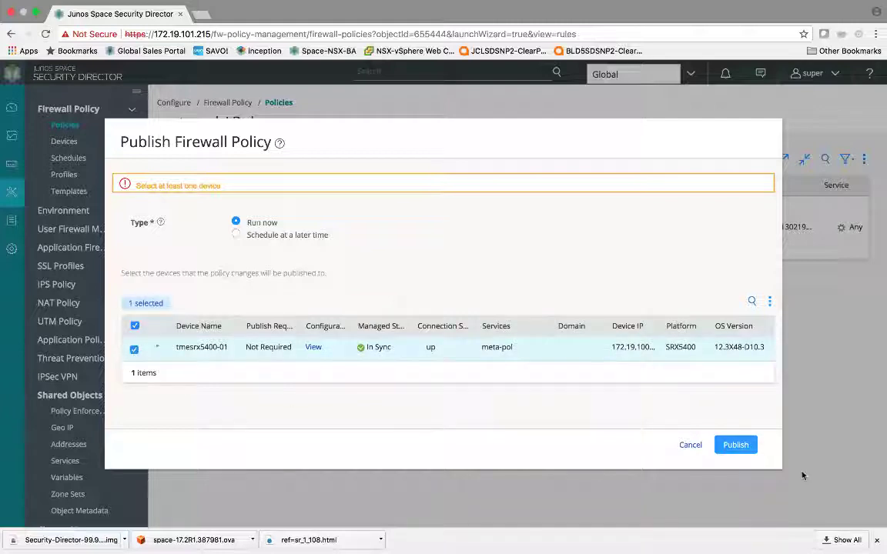
click(735, 446)
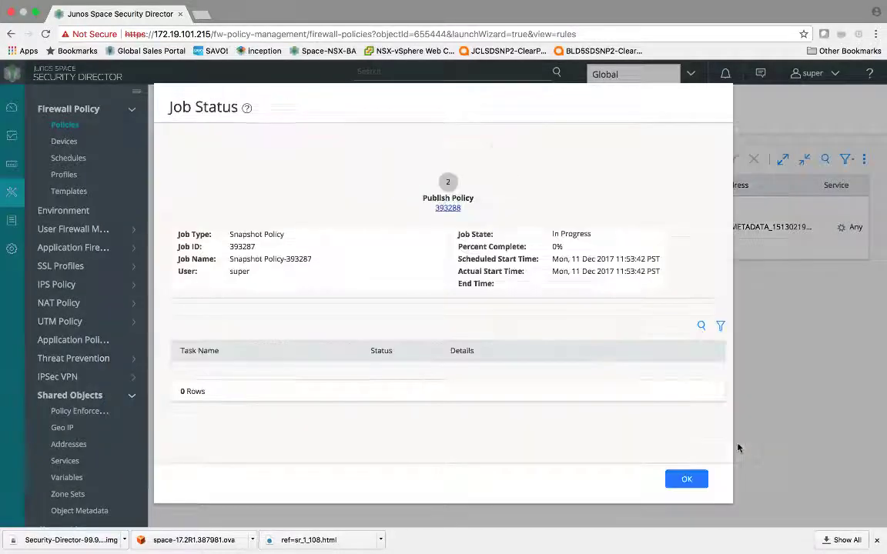